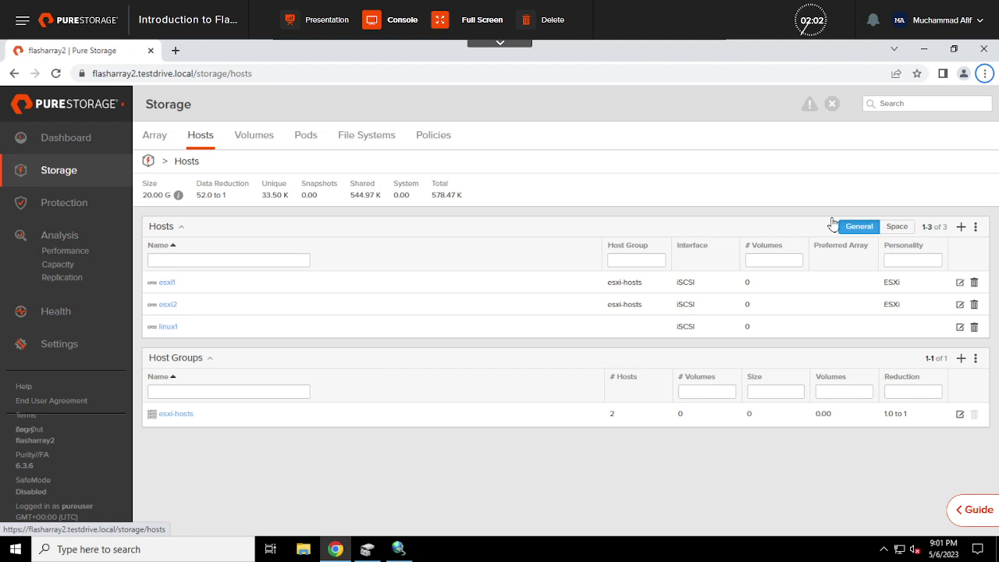
Open the new host form and check the server's existing disks in Disk Management before returning to the form
{"action": "left_click", "coordinate": [962, 227]}
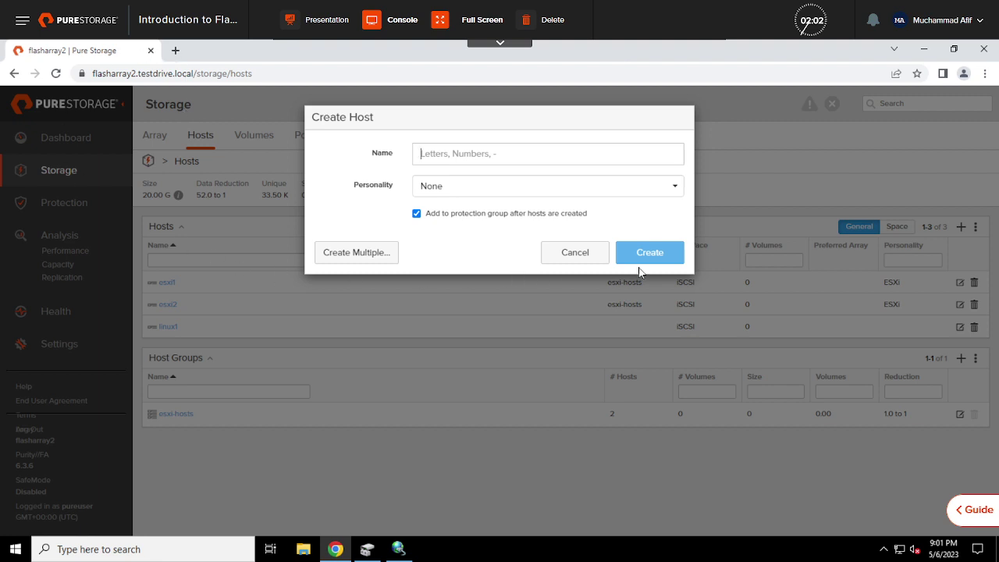
{"action": "left_click", "coordinate": [368, 550]}
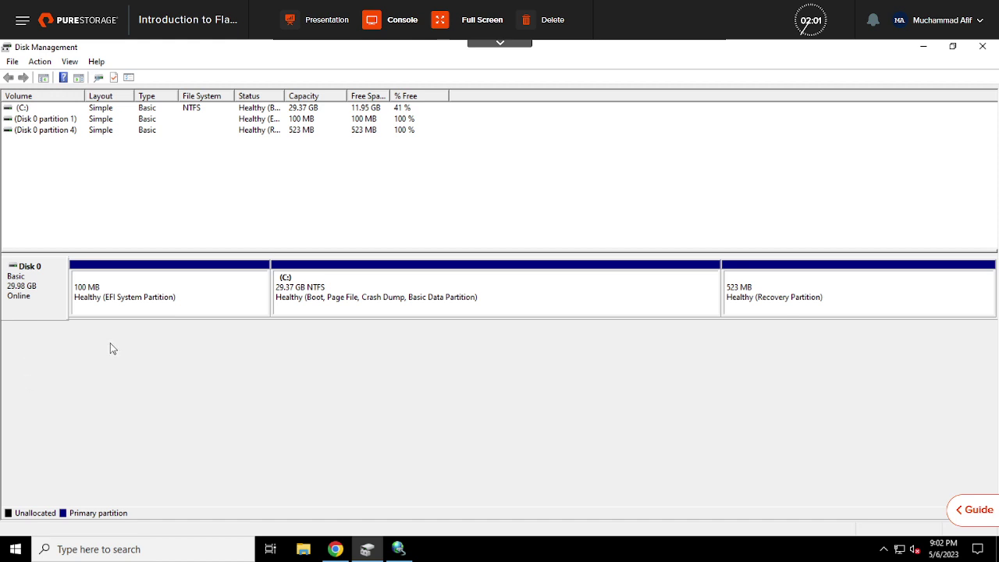
{"action": "left_click", "coordinate": [923, 47]}
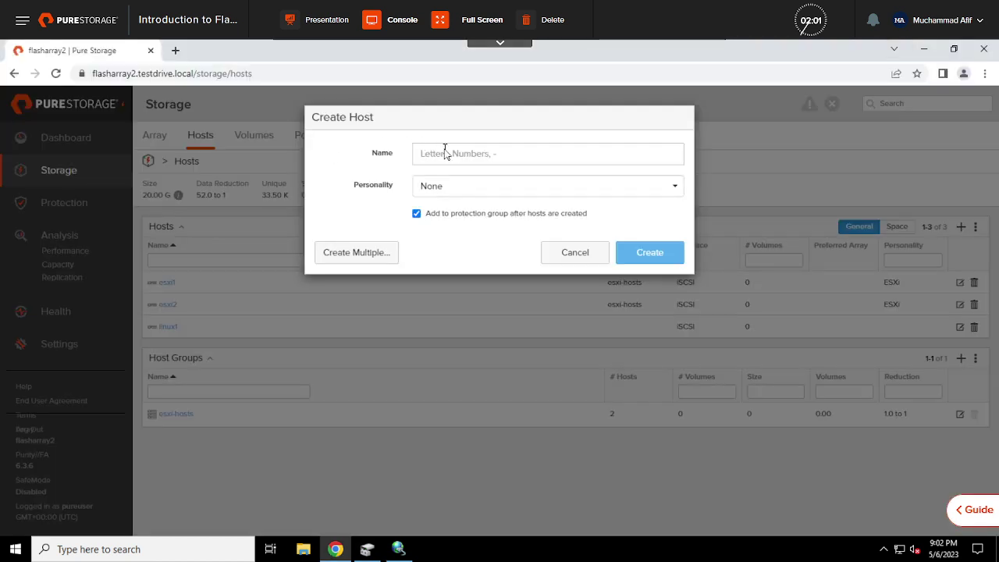
Create the host with the name wserver, personality None and the option to add it to a protection group enabled
{"action": "left_click", "coordinate": [522, 162]}
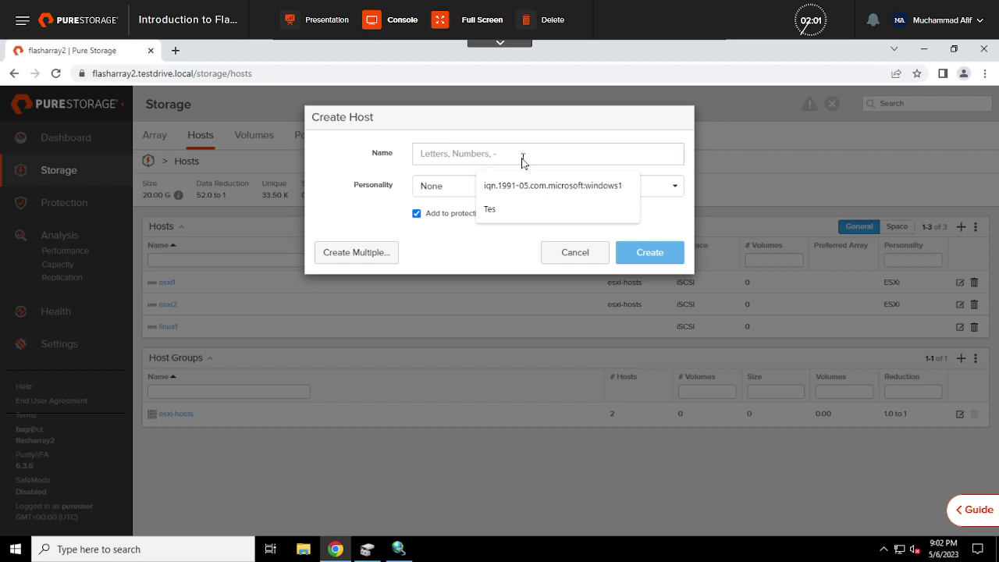
{"action": "type", "text": "wserver"}
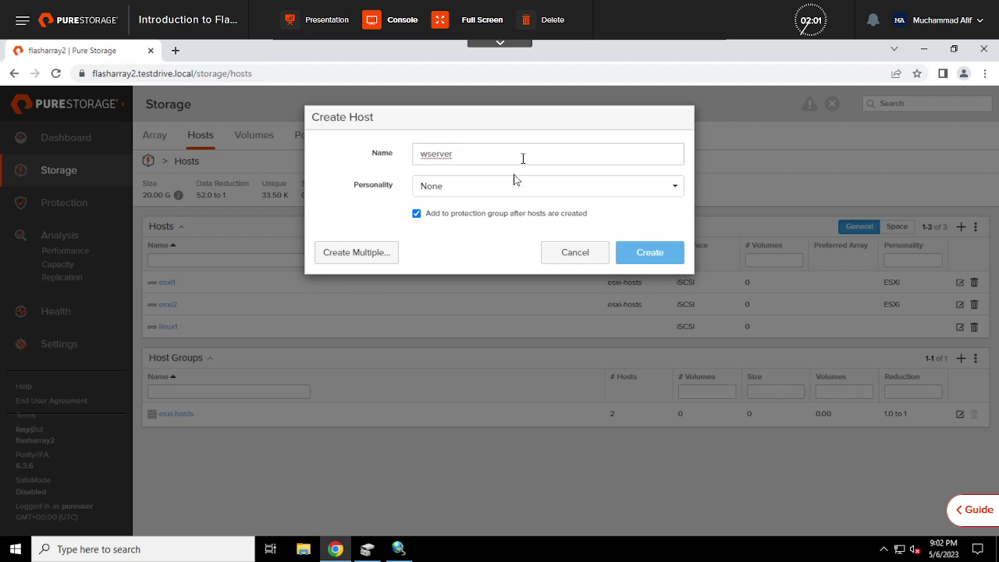
{"action": "left_click", "coordinate": [511, 188]}
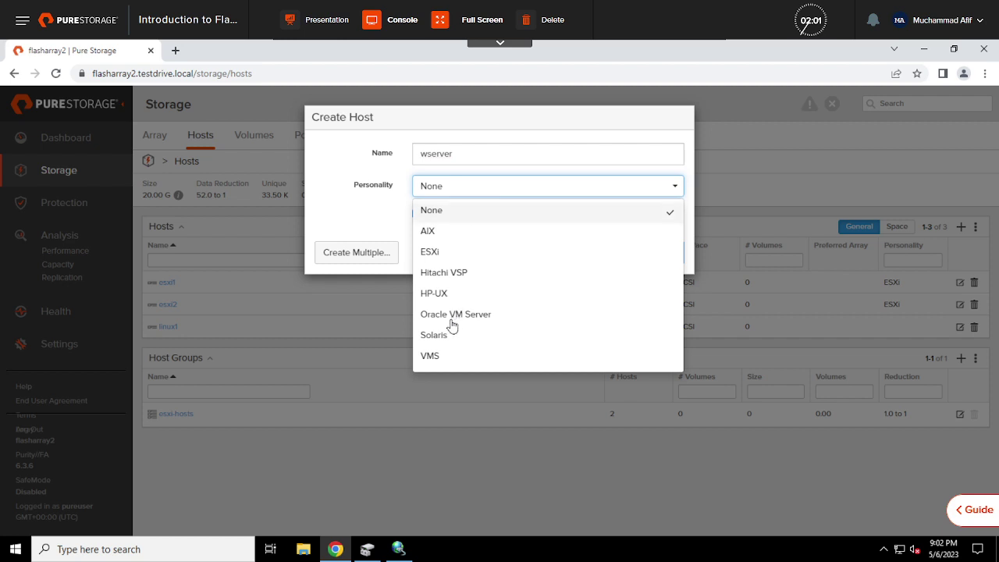
{"action": "left_click", "coordinate": [380, 210]}
{"action": "left_click", "coordinate": [417, 218]}
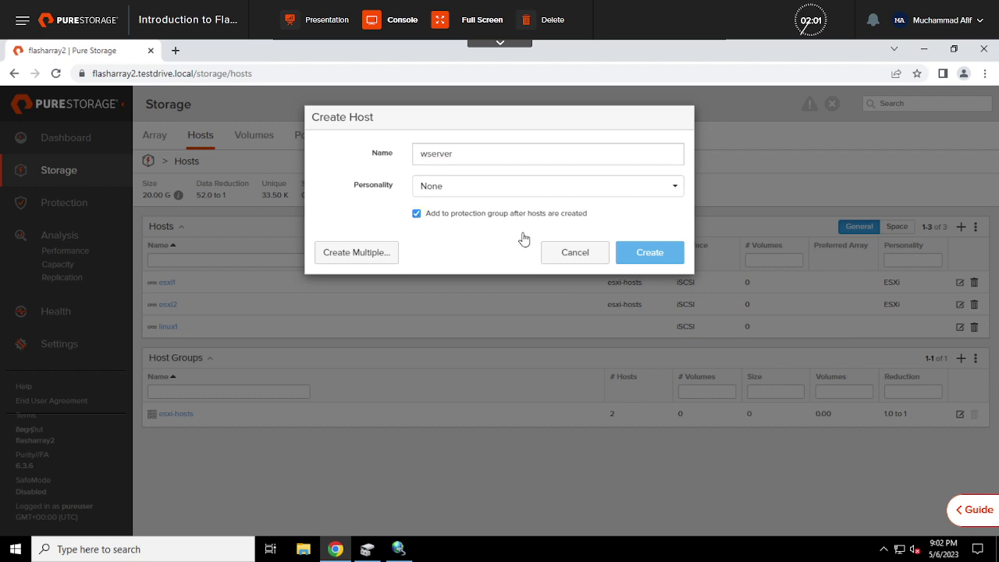
{"action": "left_click", "coordinate": [650, 256]}
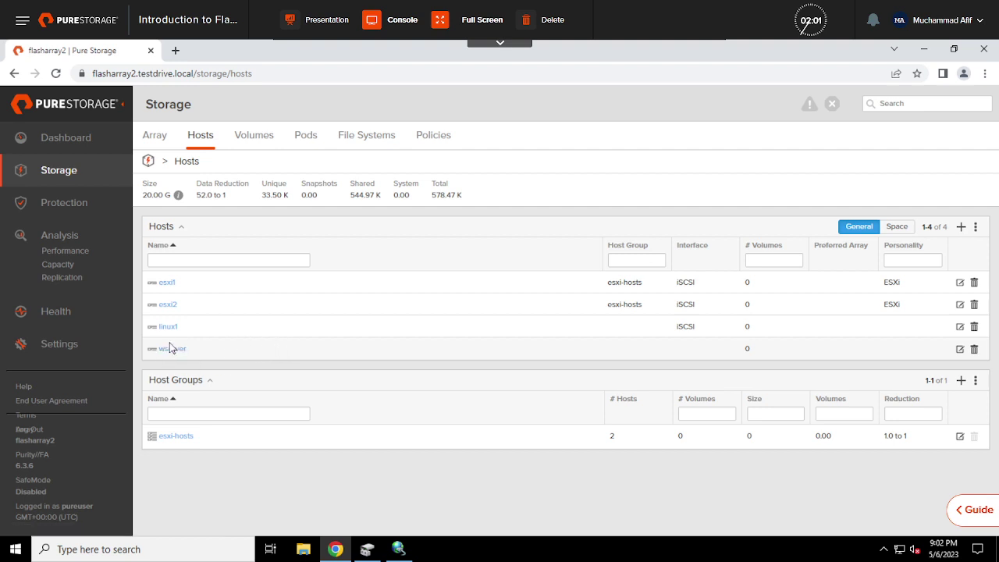
Create a volume named 10g with a provisioned size of 10 G and no pod or volume group
{"action": "left_click", "coordinate": [263, 142]}
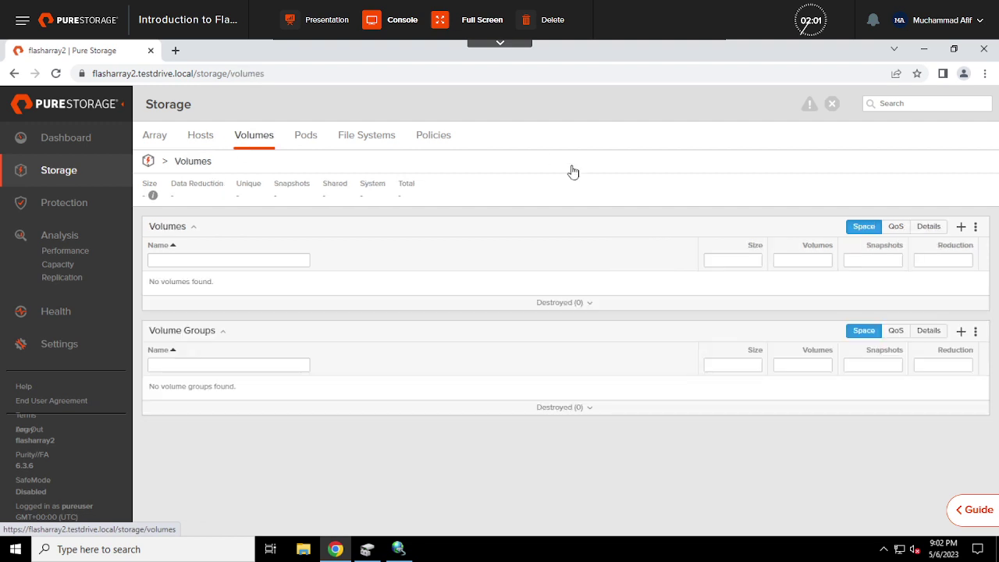
{"action": "left_click", "coordinate": [961, 227]}
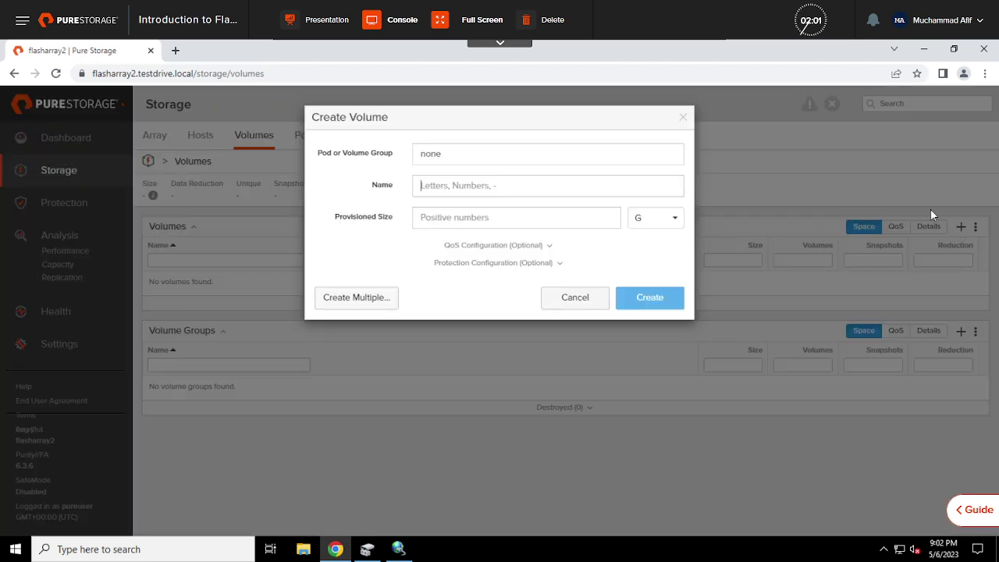
{"action": "left_click", "coordinate": [473, 187]}
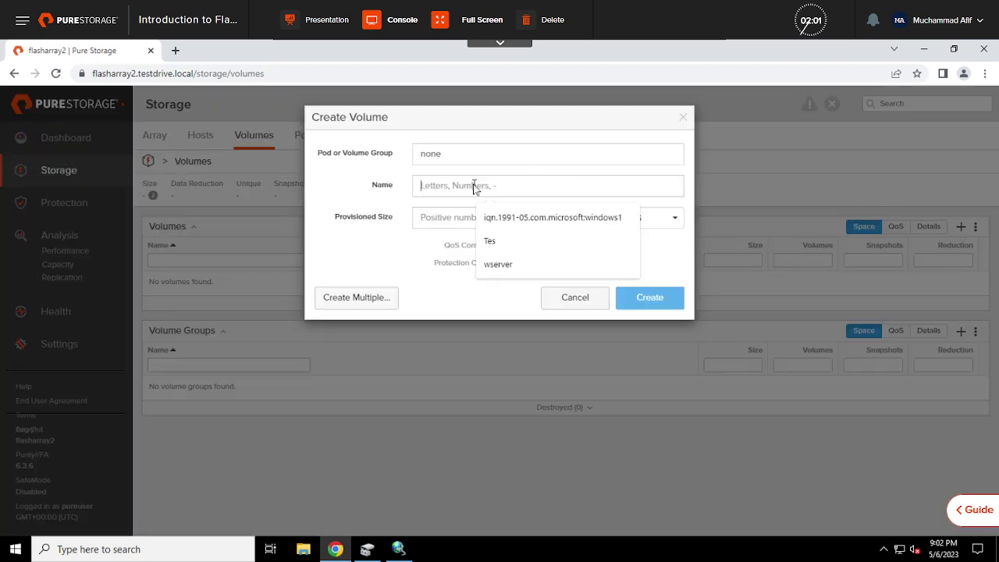
{"action": "type", "text": "1"}
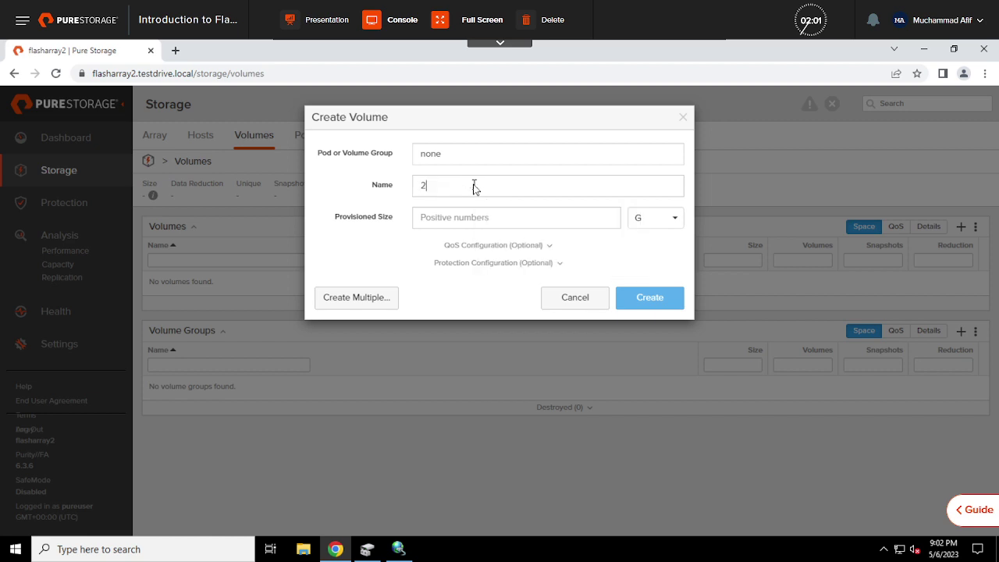
{"action": "key", "text": "BackSpace"}
{"action": "type", "text": "10g"}
{"action": "left_click", "coordinate": [473, 225]}
{"action": "type", "text": "10"}
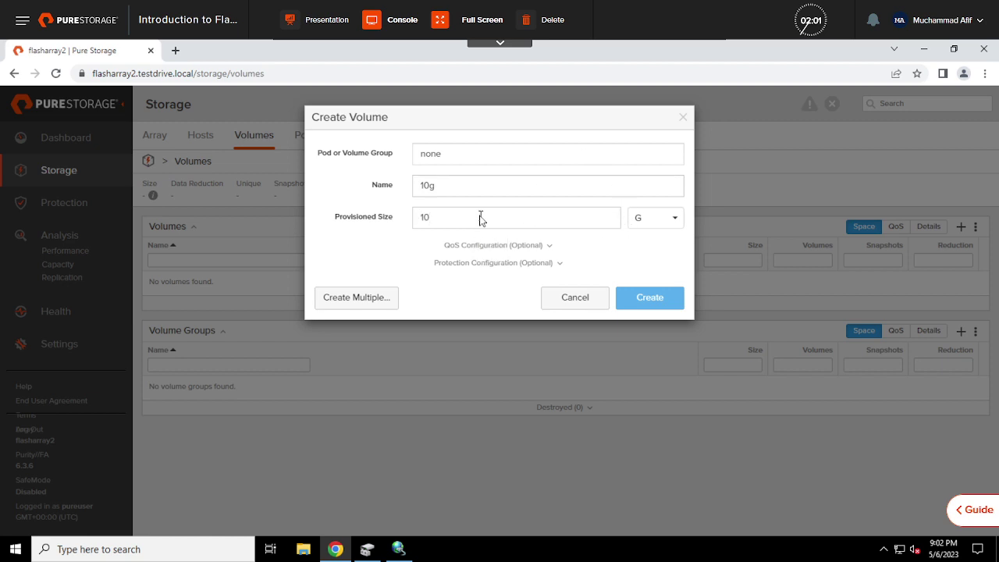
{"action": "double_click", "coordinate": [422, 215]}
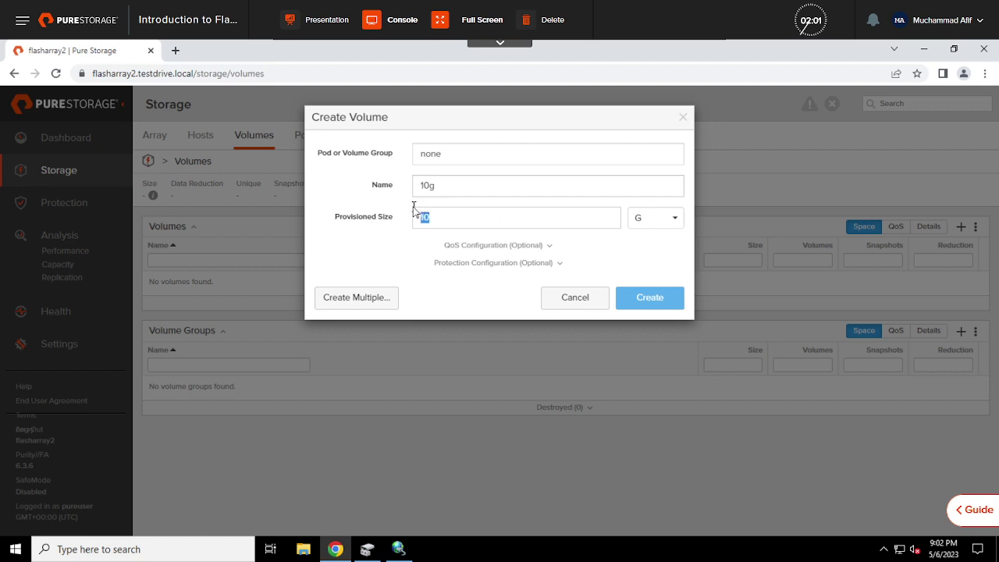
{"action": "left_click", "coordinate": [489, 223]}
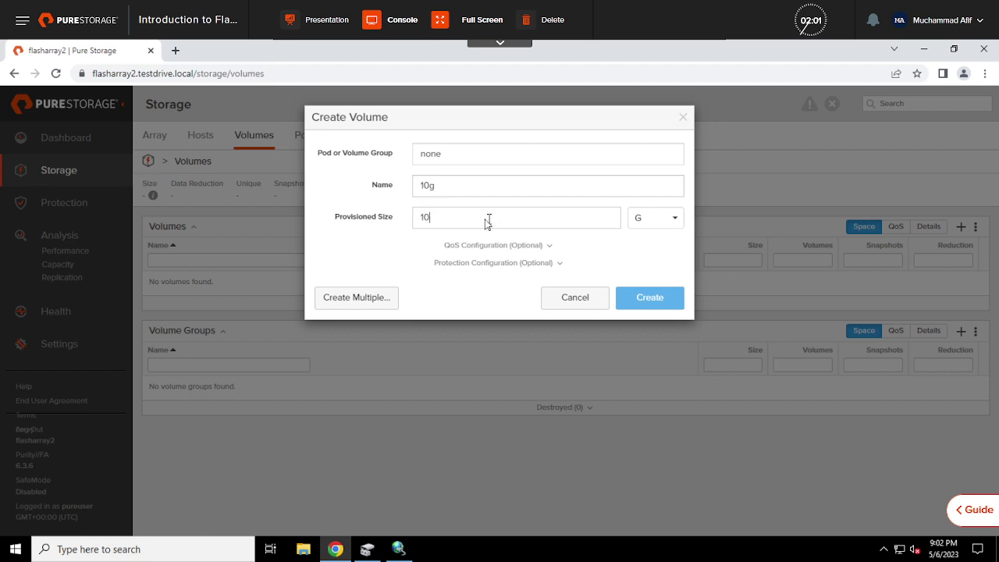
{"action": "left_click", "coordinate": [651, 302]}
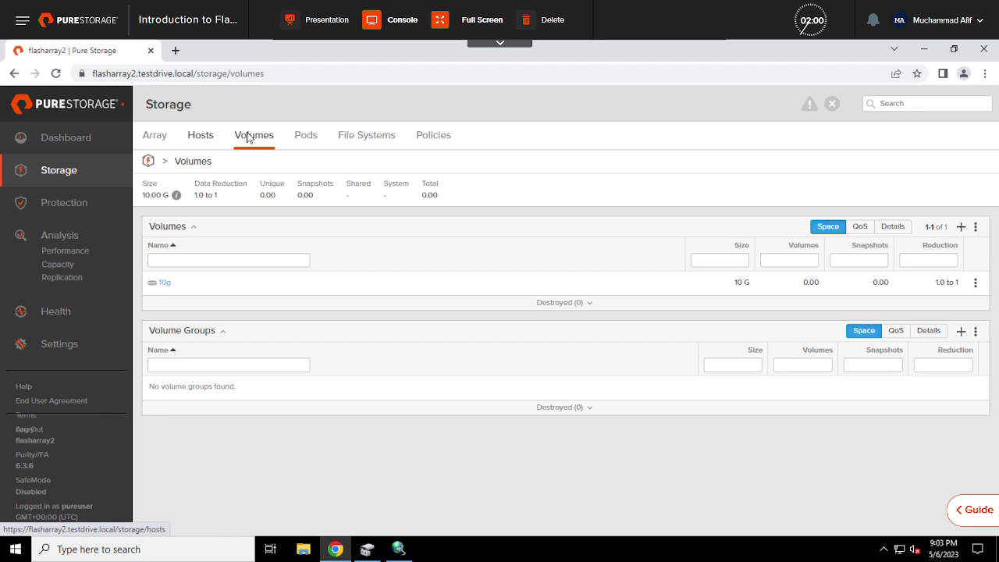
Connect the volume 10g to the host wserver with automatic LUN assignment
{"action": "left_click", "coordinate": [200, 134]}
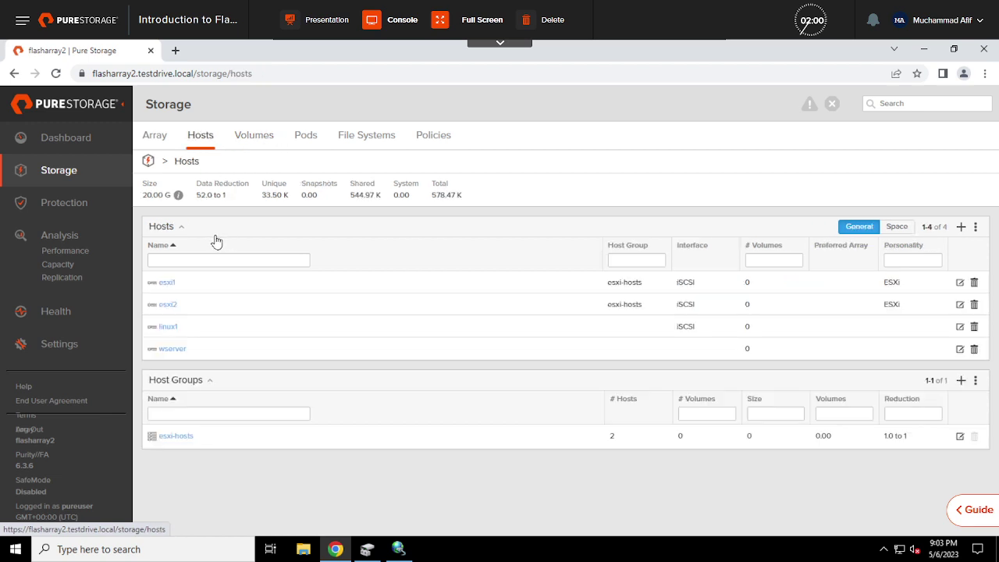
{"action": "left_click", "coordinate": [169, 351]}
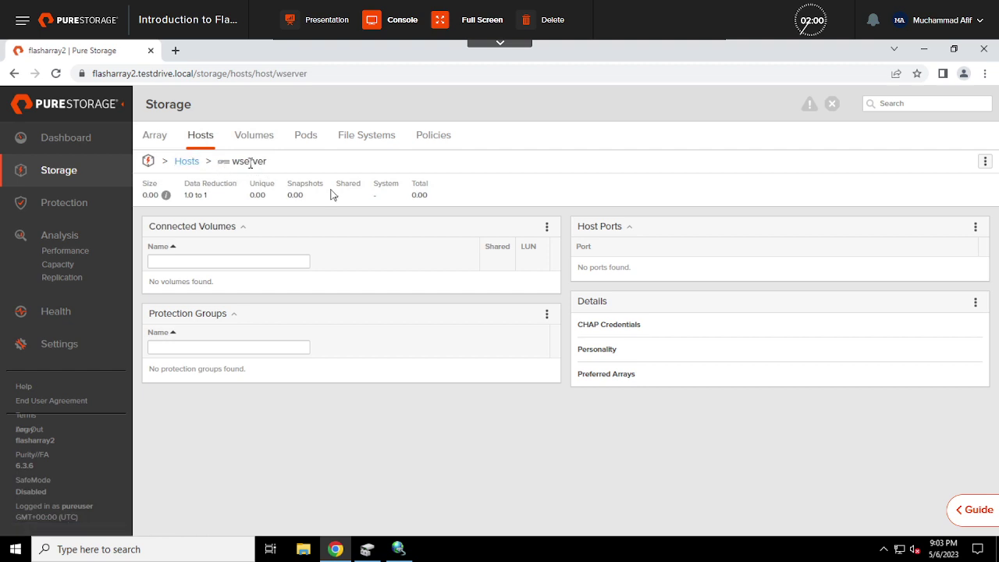
{"action": "left_click", "coordinate": [547, 227]}
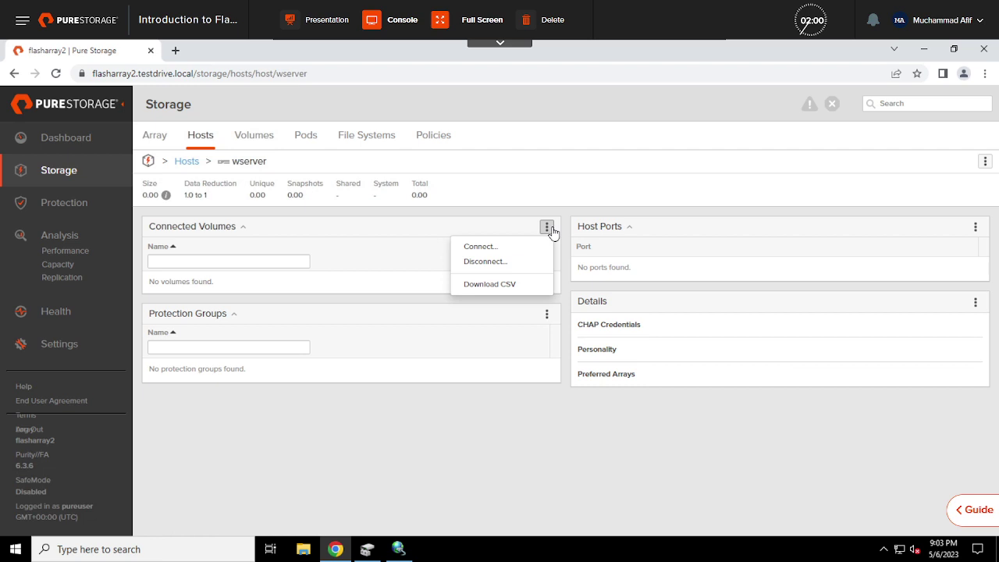
{"action": "left_click", "coordinate": [509, 250]}
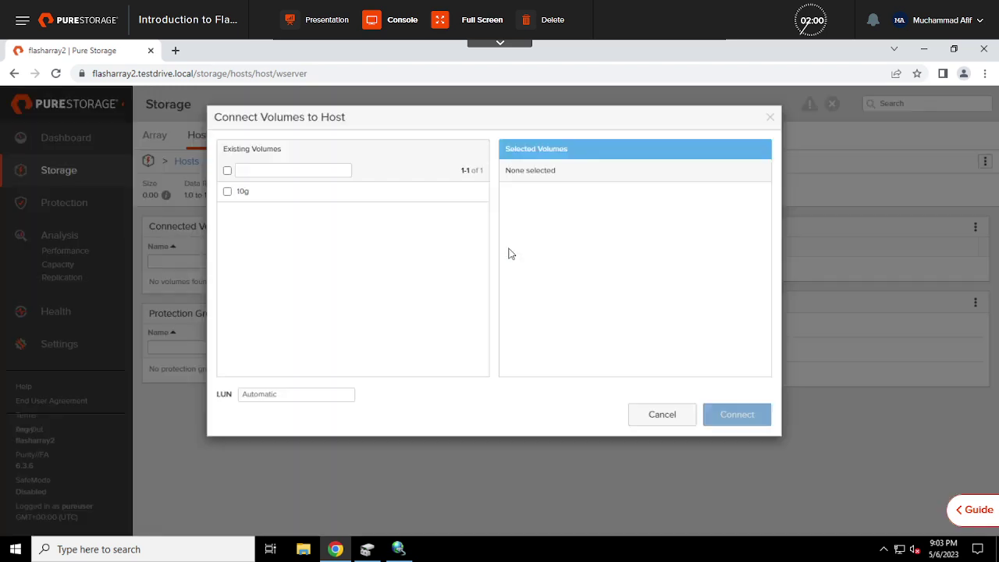
{"action": "left_click", "coordinate": [229, 193]}
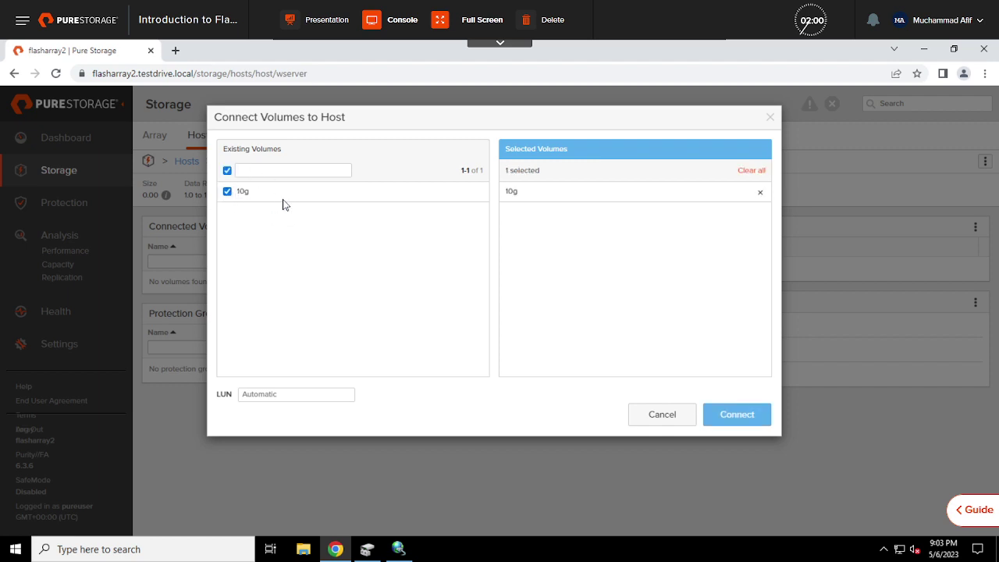
{"action": "left_click", "coordinate": [731, 416]}
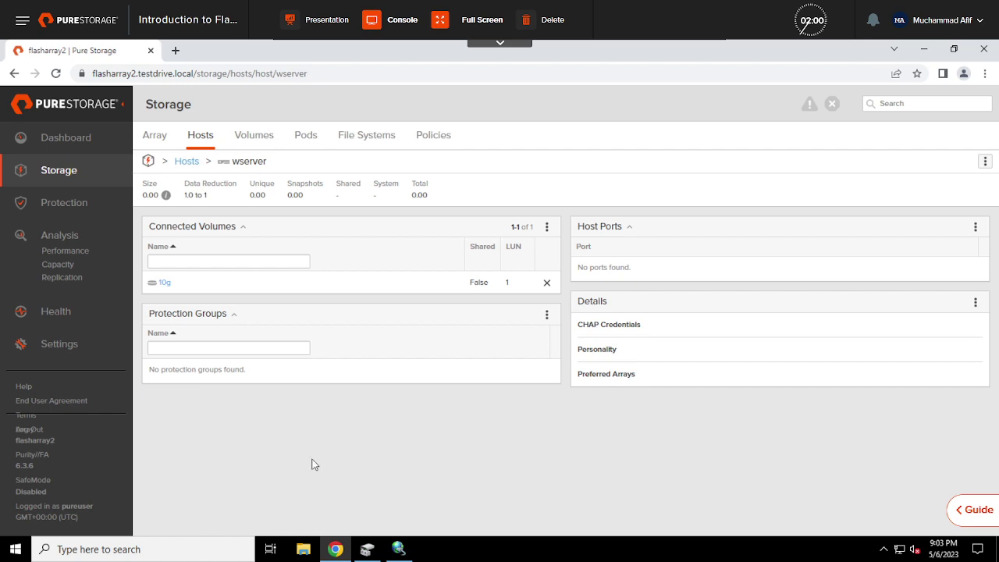
Open the IQN configuration for host wserver, switch to iSCSI Initiator and disconnect the discovered FlashArray target from all sessions
{"action": "left_click", "coordinate": [975, 228]}
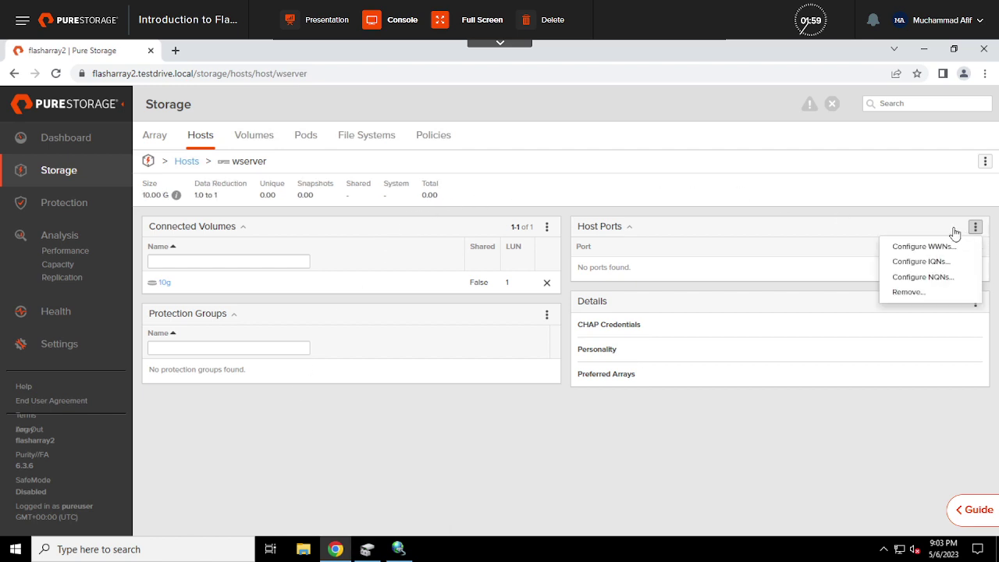
{"action": "left_click", "coordinate": [896, 263]}
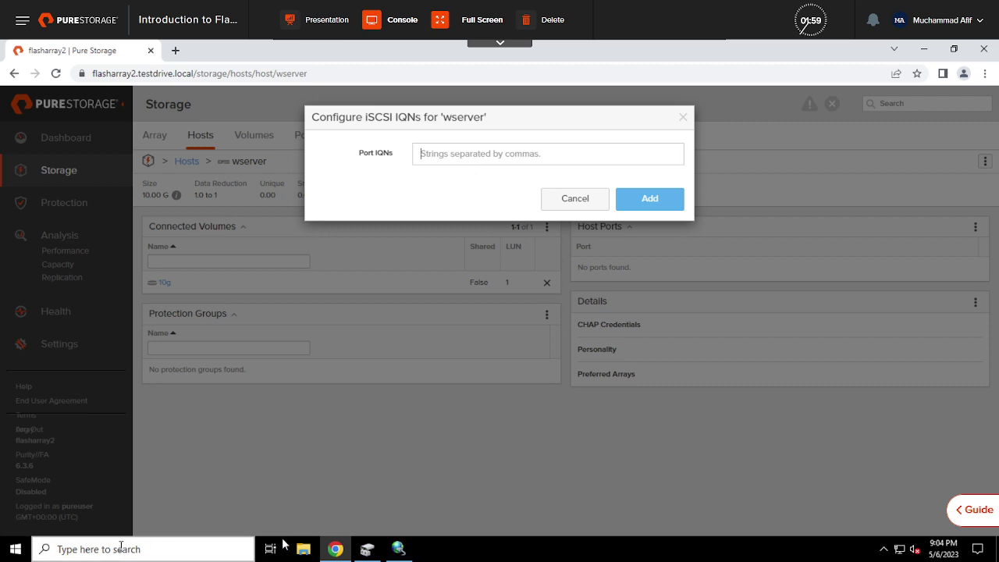
{"action": "mouse_move", "coordinate": [363, 552]}
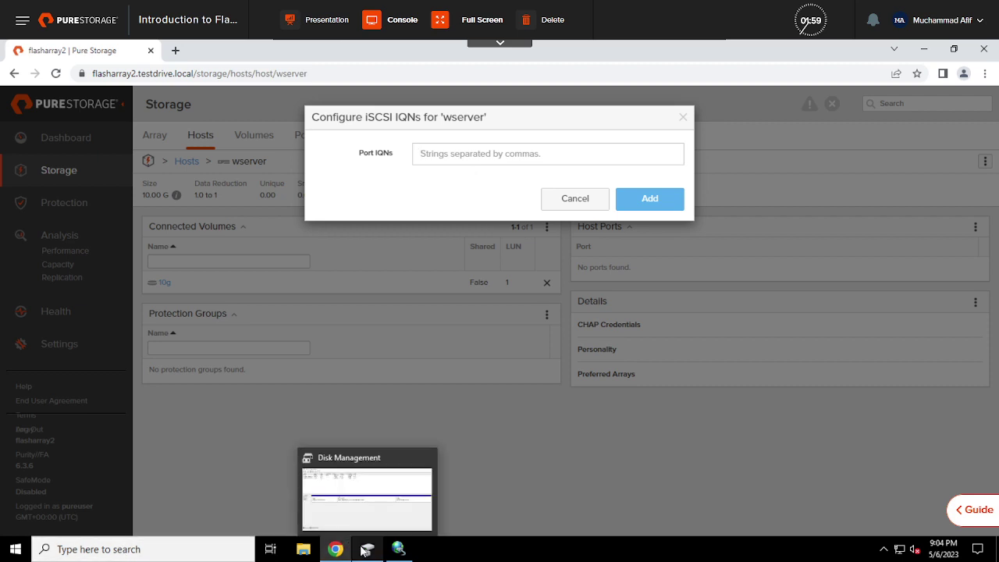
{"action": "mouse_move", "coordinate": [409, 553]}
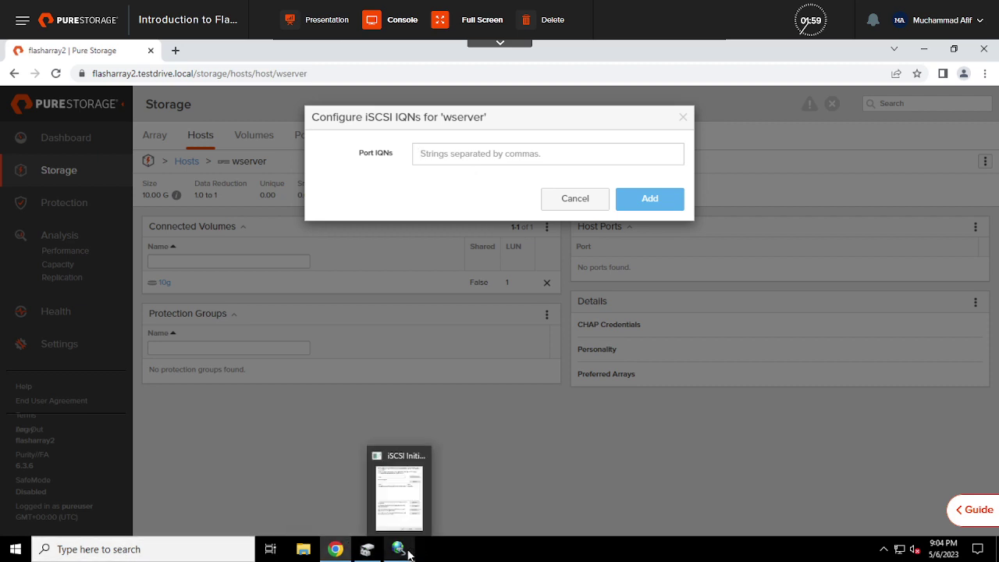
{"action": "left_click", "coordinate": [398, 492]}
{"action": "left_click", "coordinate": [207, 195]}
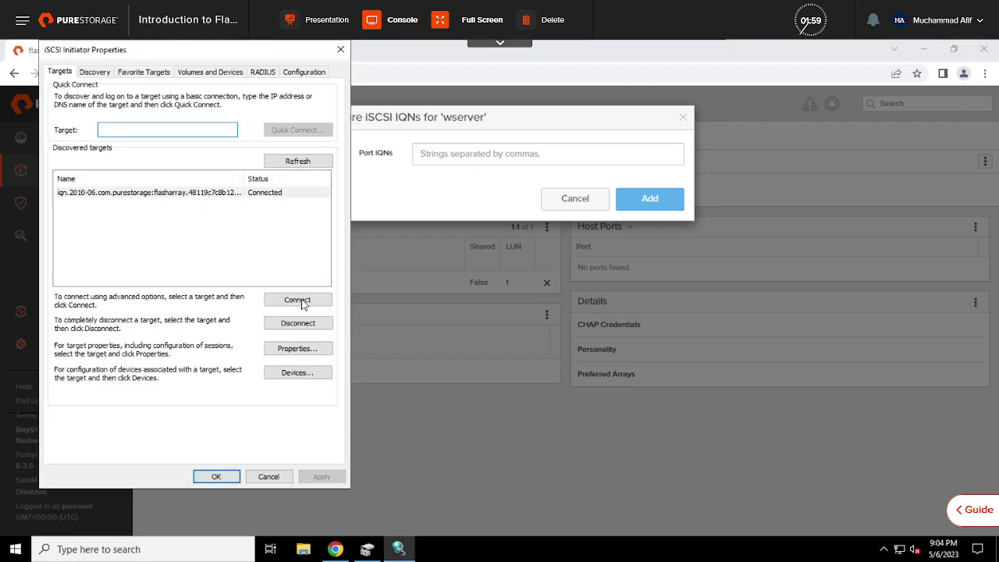
{"action": "left_click", "coordinate": [306, 323]}
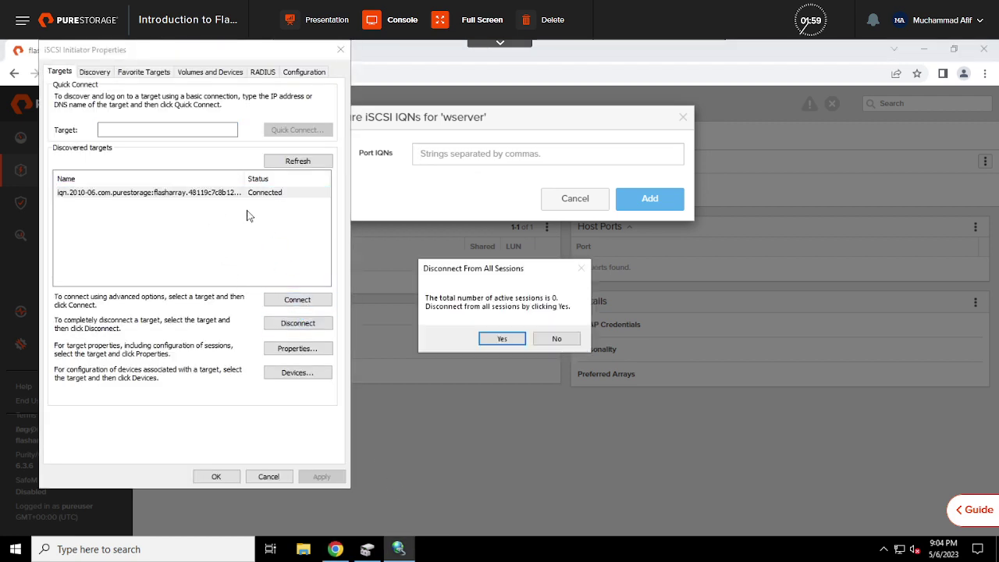
{"action": "left_click", "coordinate": [500, 339]}
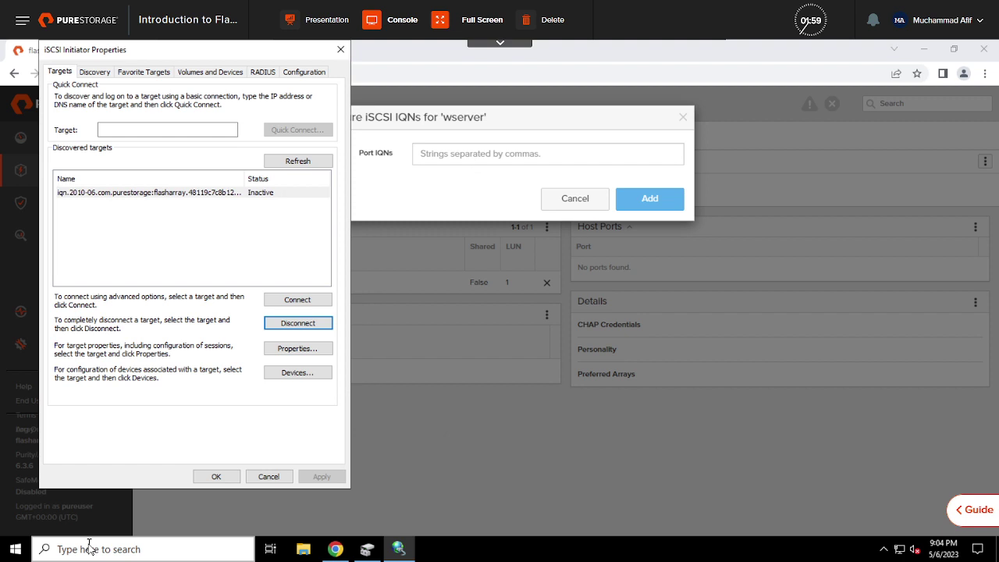
View the flasharray2 target portal and select the entire initiator name in the iSCSI Initiator configuration settings
{"action": "left_click", "coordinate": [94, 72]}
{"action": "left_click", "coordinate": [132, 139]}
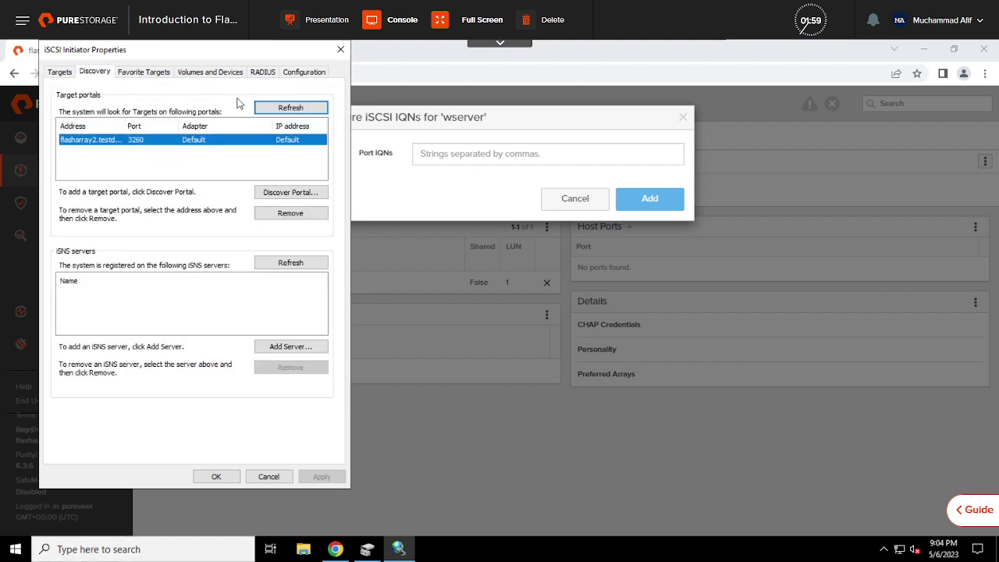
{"action": "left_click", "coordinate": [304, 76]}
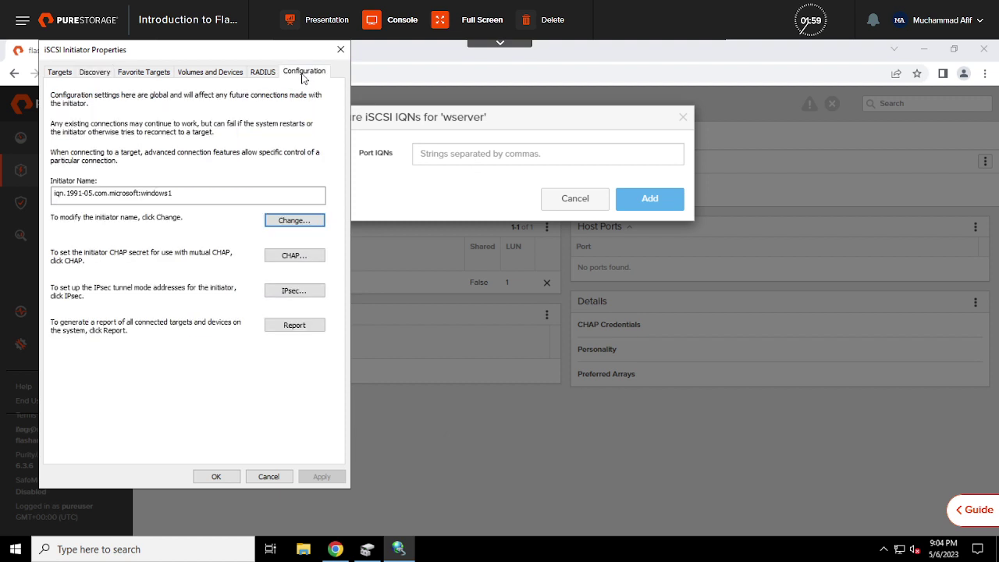
{"action": "left_click", "coordinate": [223, 195]}
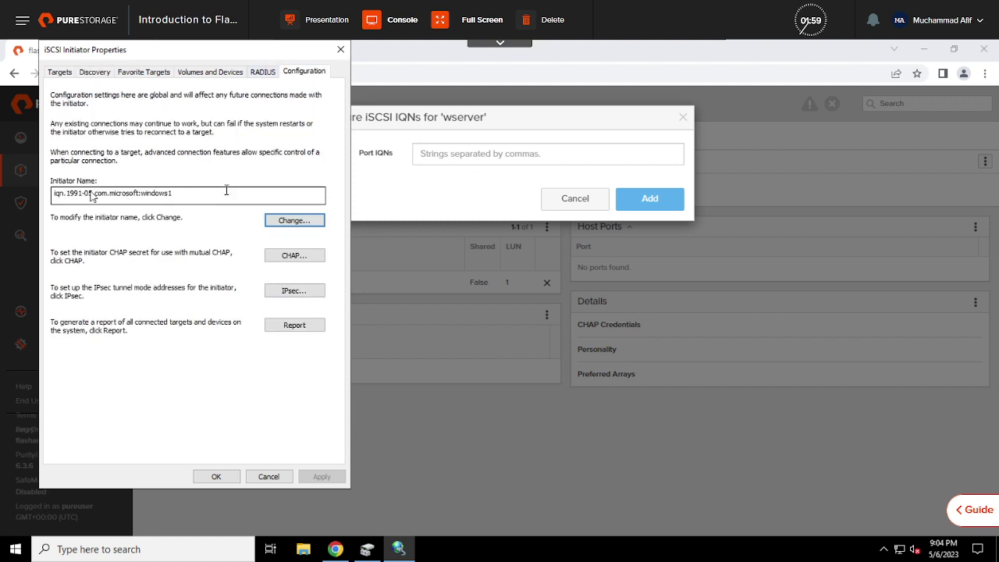
{"action": "key", "text": "ctrl+a"}
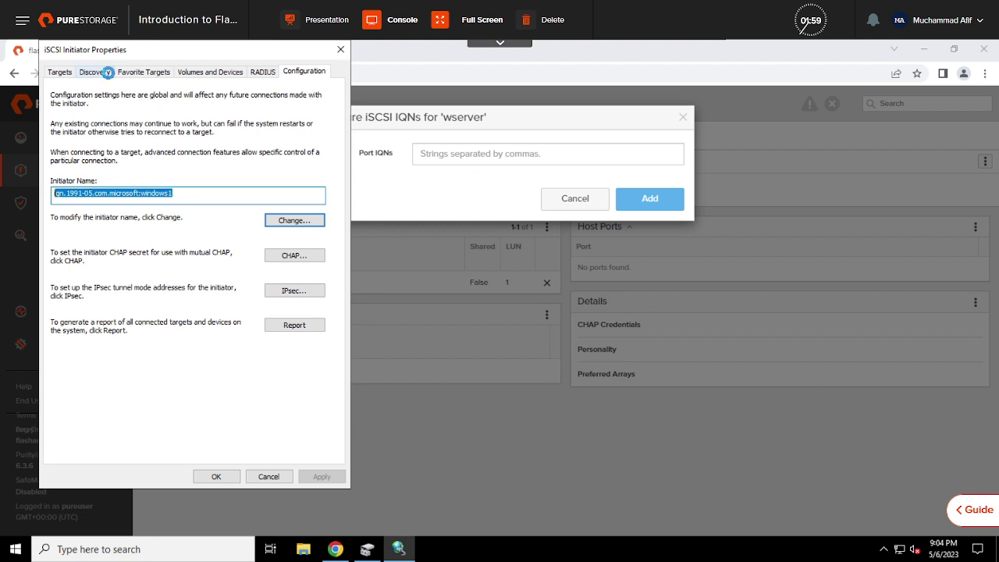
Remove the flasharray2 target portal from the iSCSI Initiator's discovery settings
{"action": "left_click", "coordinate": [105, 71]}
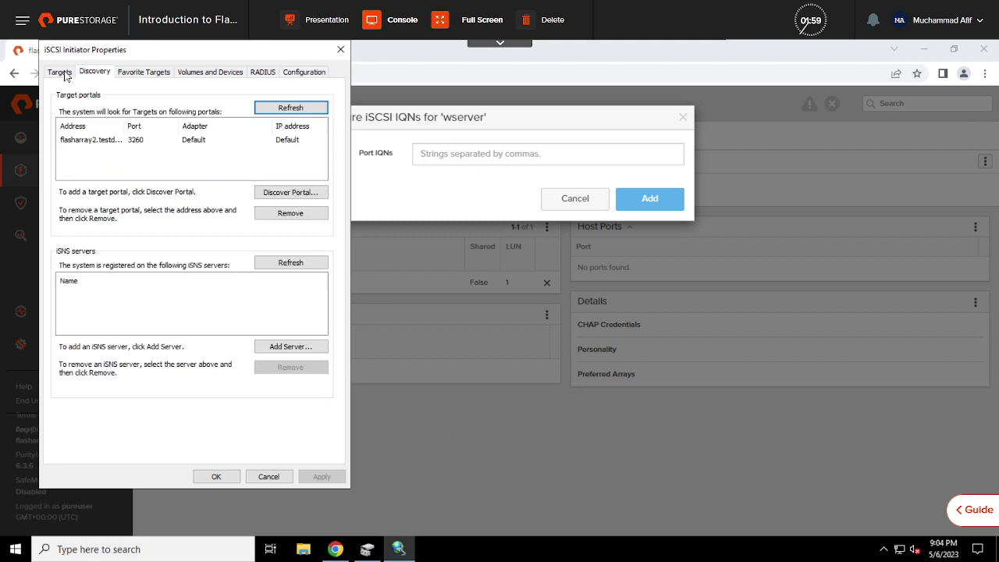
{"action": "left_click", "coordinate": [89, 142]}
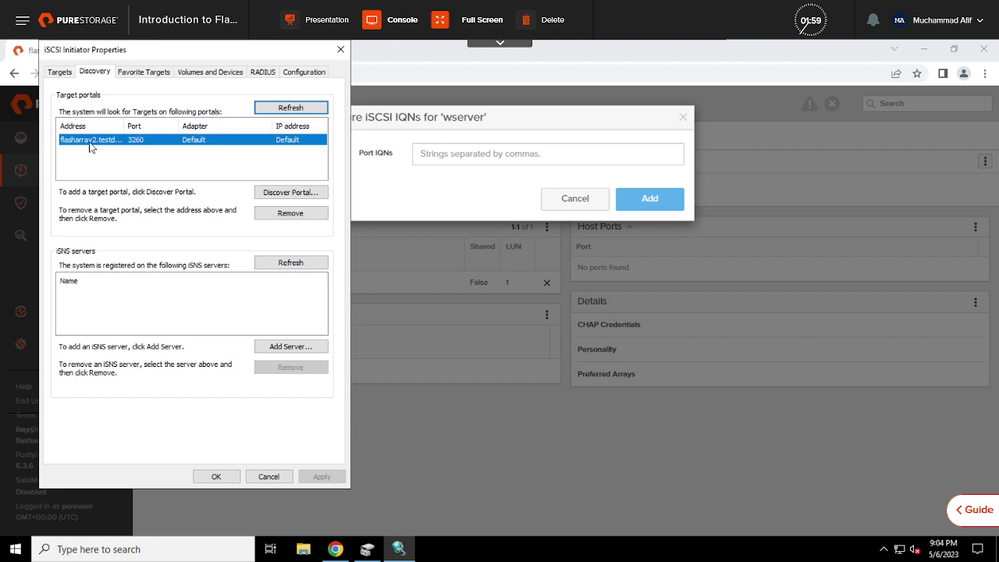
{"action": "left_click", "coordinate": [310, 215]}
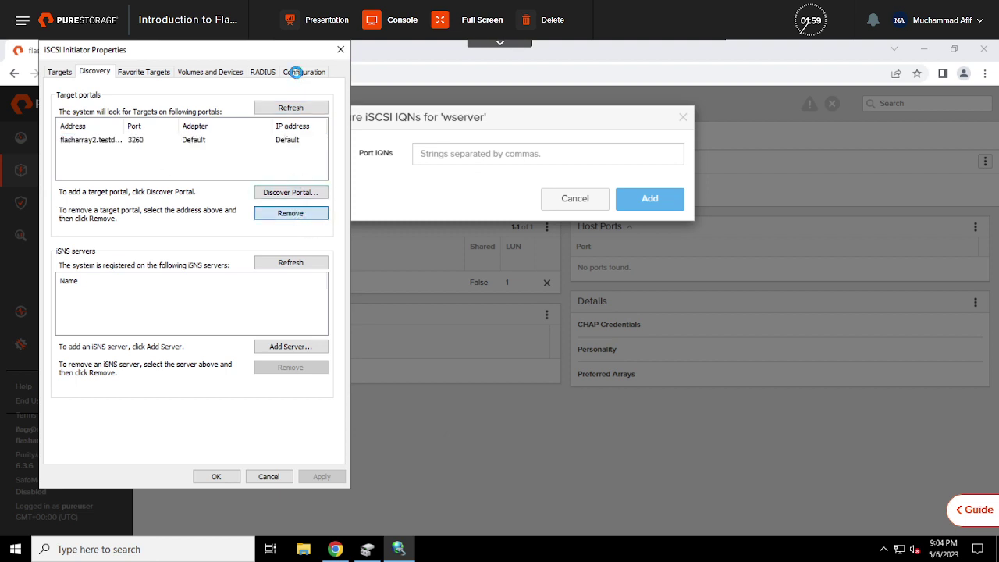
{"action": "left_click", "coordinate": [481, 156]}
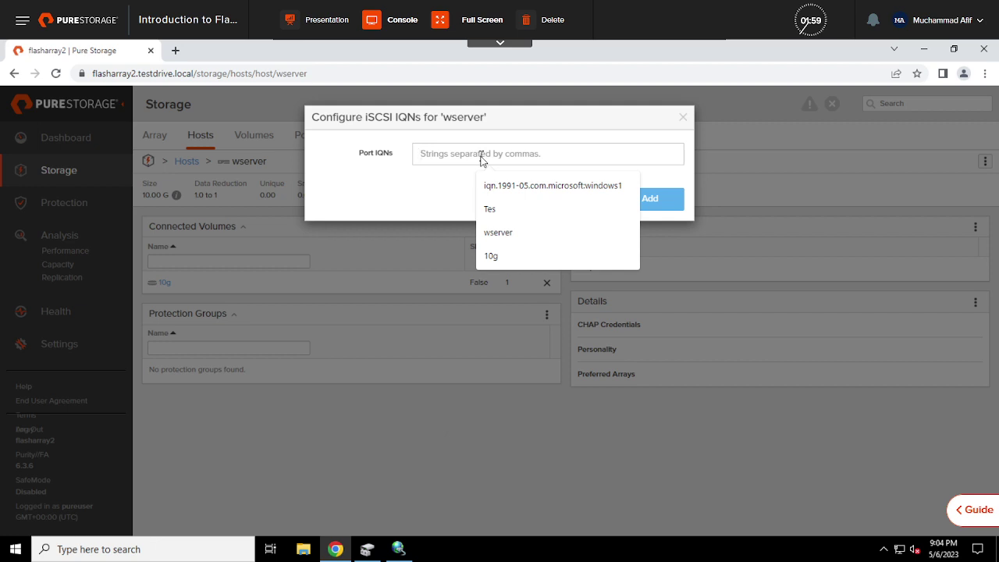
{"action": "type", "text": "lasharray2.testdrive.local"}
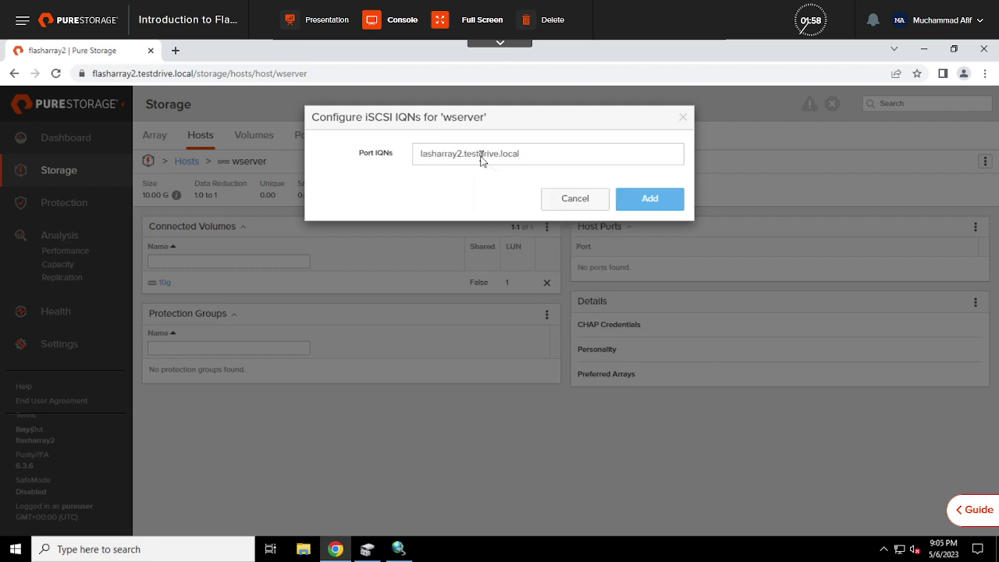
{"action": "key", "text": "ctrl+a"}
{"action": "key", "text": "BackSpace"}
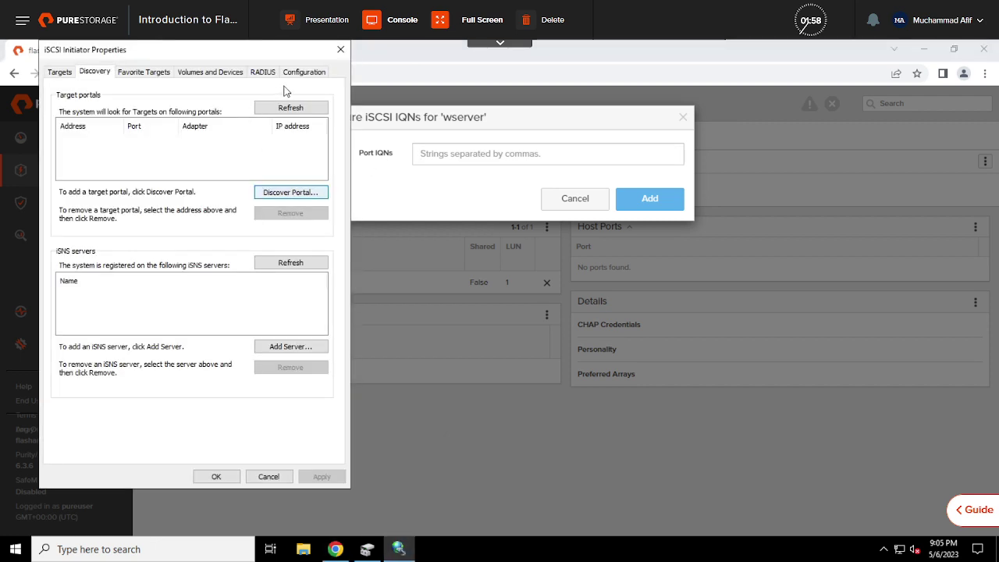
Copy the initiator name iqn.1991-05.com.microsoft:windows1 from iSCSI Initiator and add it as the port IQN of host wserver
{"action": "left_click", "coordinate": [304, 71]}
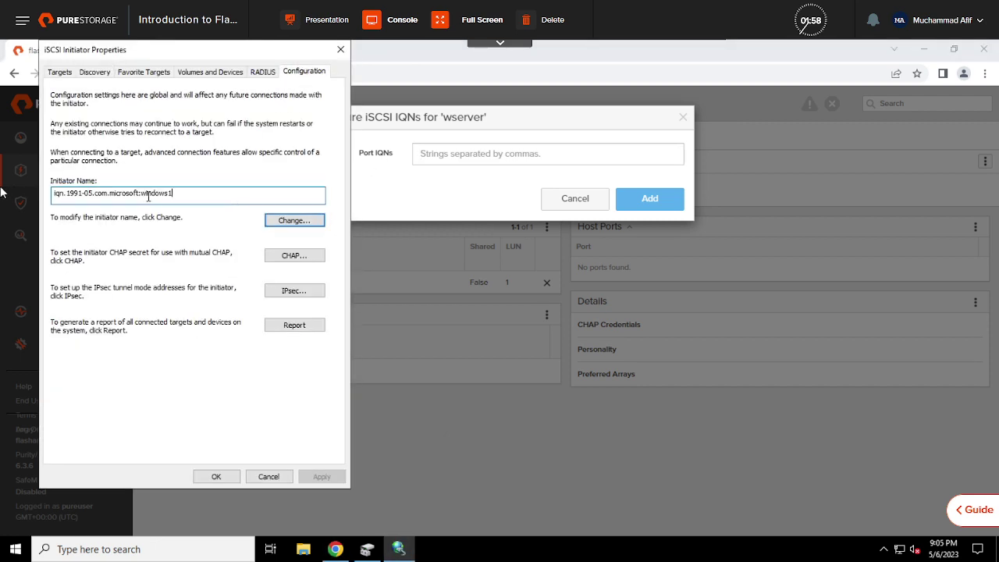
{"action": "double_click", "coordinate": [98, 195]}
{"action": "key", "text": "ctrl+c"}
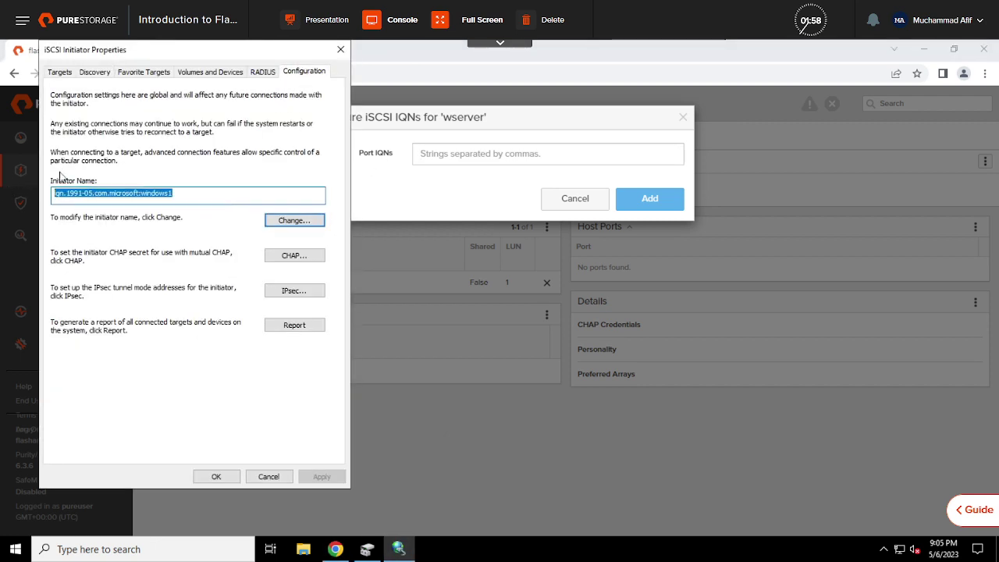
{"action": "left_click", "coordinate": [442, 162]}
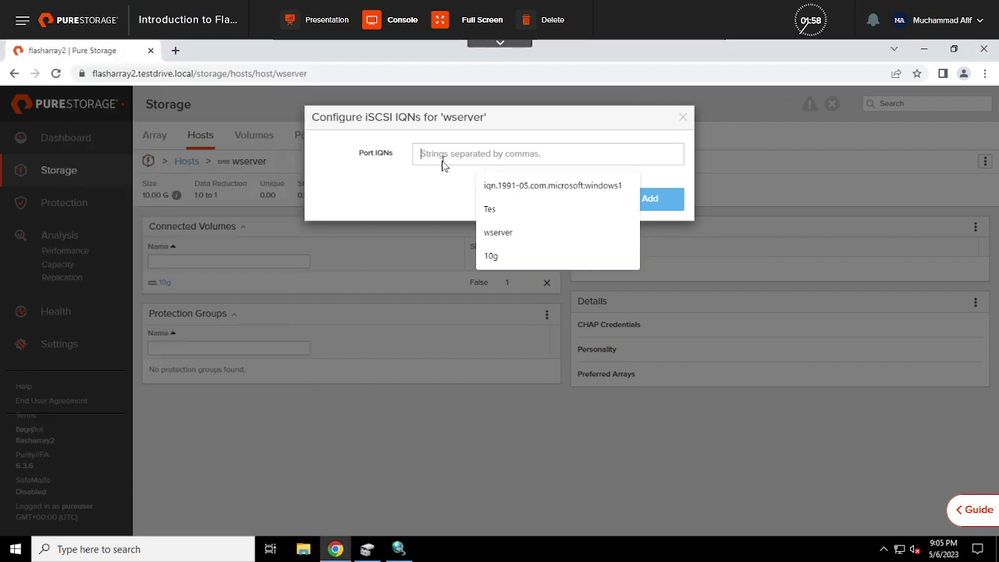
{"action": "key", "text": "ctrl+v"}
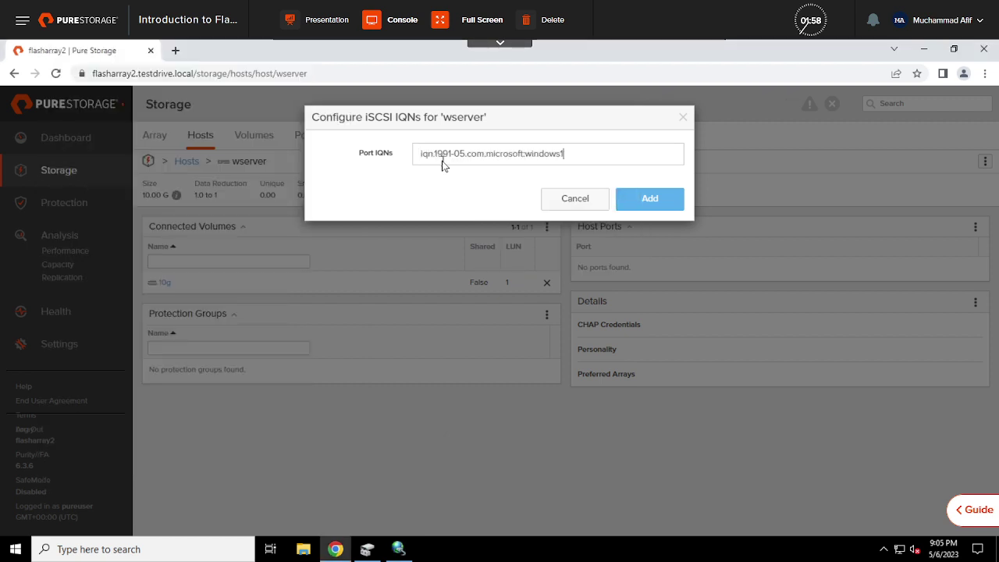
{"action": "left_click", "coordinate": [654, 204]}
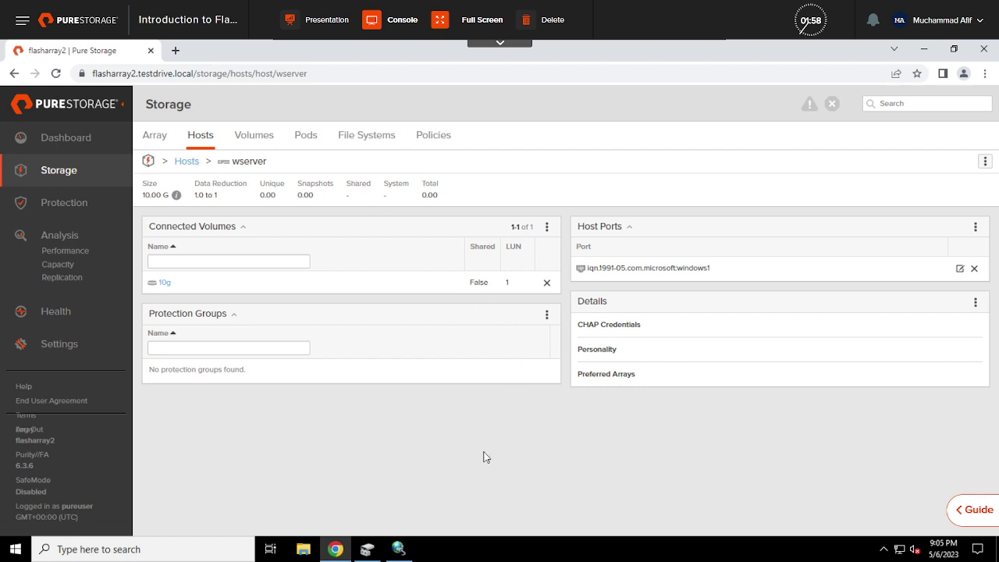
Switch to iSCSI Initiator and enter the array's web address host name, flasharray2.testdrive.local, as the quick-connect target
{"action": "left_click", "coordinate": [402, 550]}
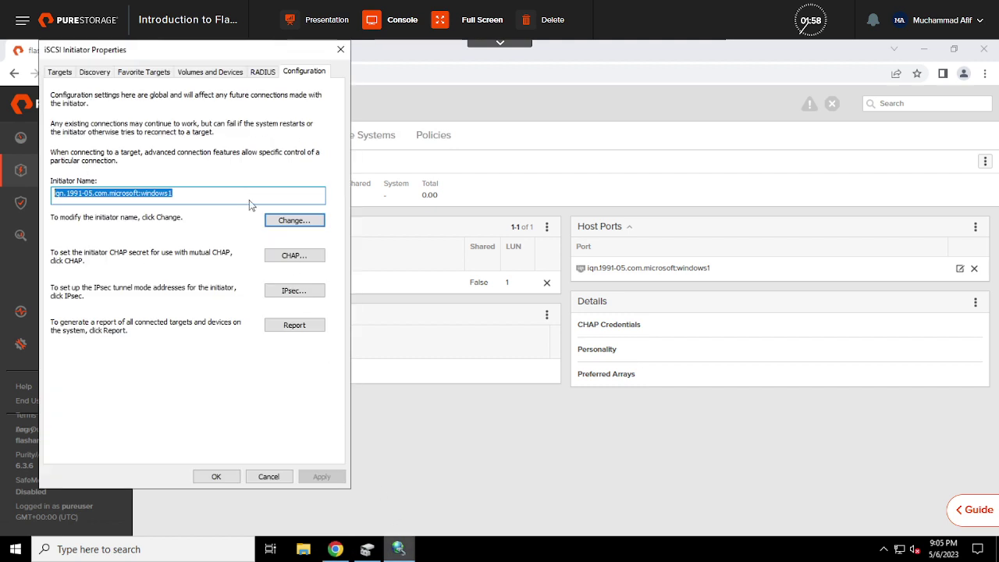
{"action": "left_click_drag", "start_coordinate": [160, 55], "coordinate": [472, 92]}
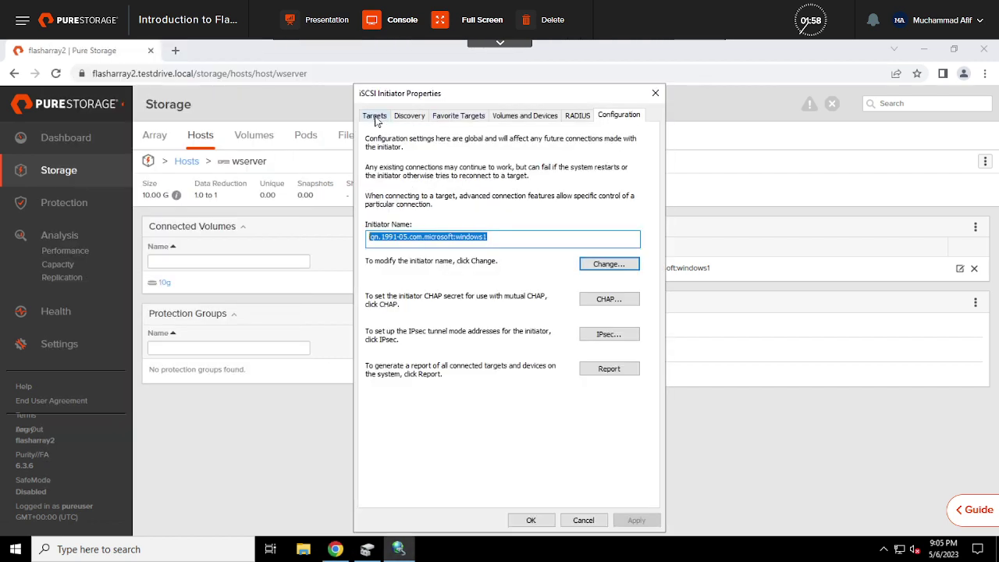
{"action": "left_click", "coordinate": [374, 115]}
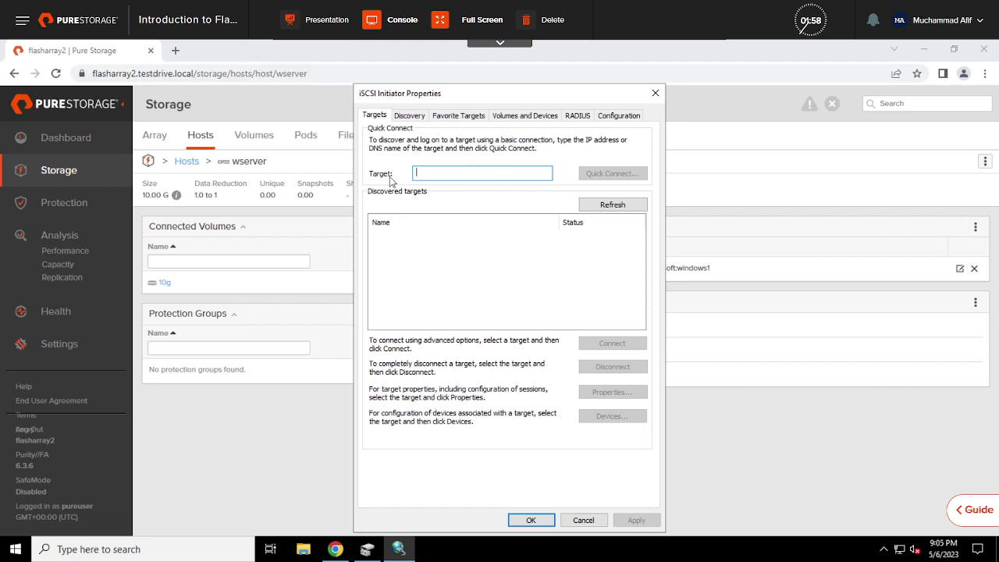
{"action": "left_click", "coordinate": [194, 72]}
{"action": "left_click_drag", "start_coordinate": [156, 76], "coordinate": [97, 77]}
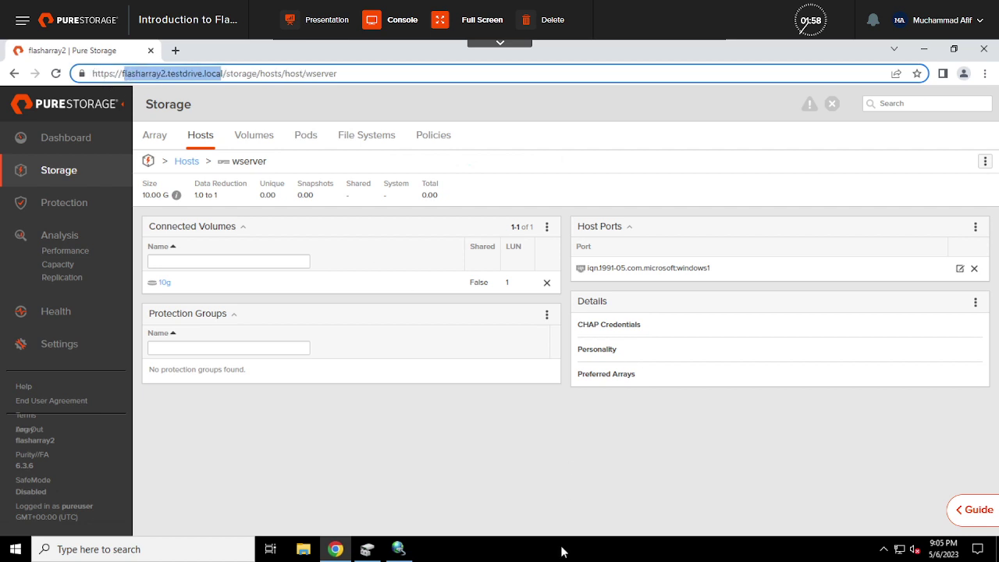
{"action": "left_click", "coordinate": [398, 549]}
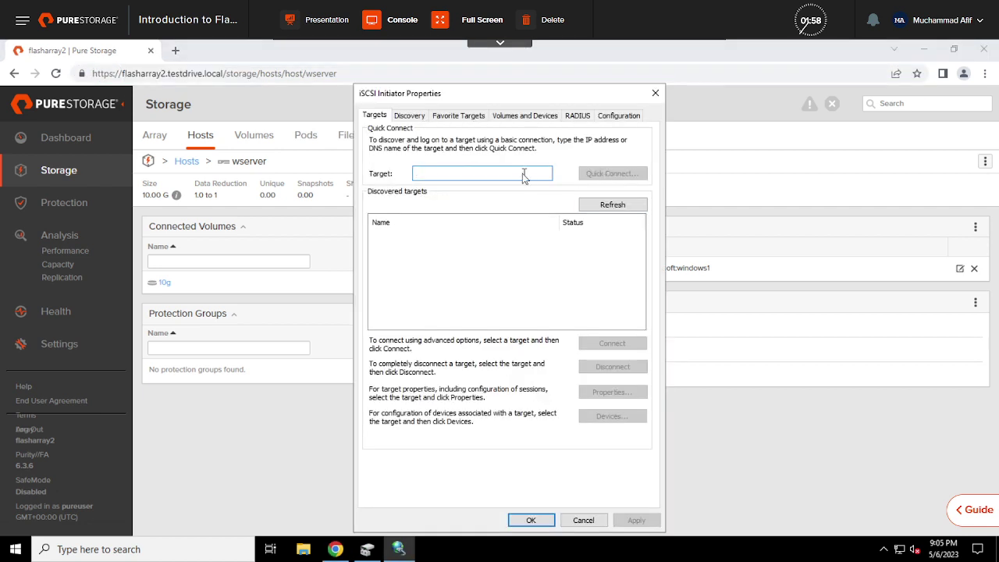
{"action": "left_click", "coordinate": [526, 174]}
{"action": "type", "text": "flasharray2.testdrive.loca"}
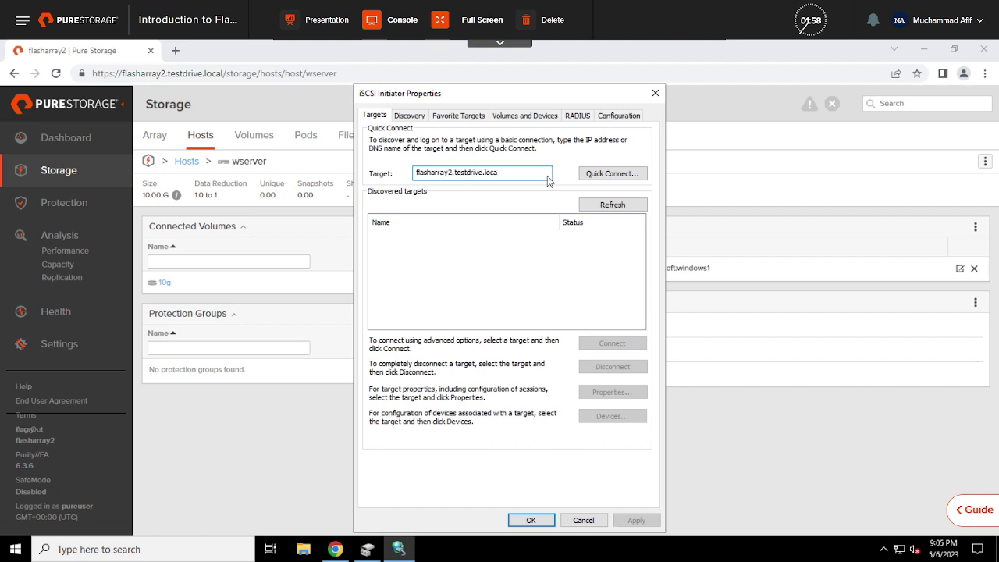
{"action": "type", "text": "l"}
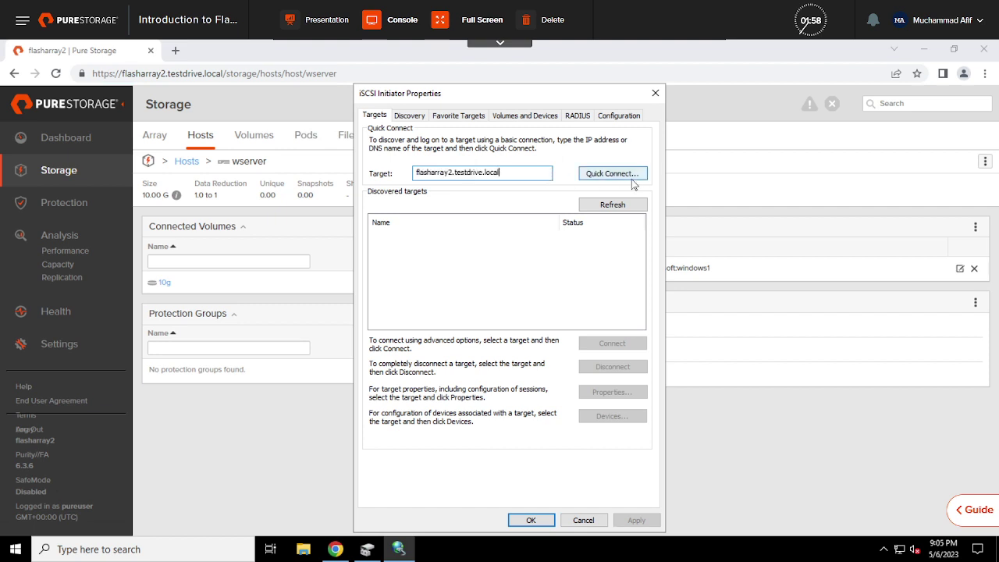
Quick-connect to the entered FlashArray target and close the iSCSI Initiator properties with the connection kept
{"action": "left_click", "coordinate": [612, 173]}
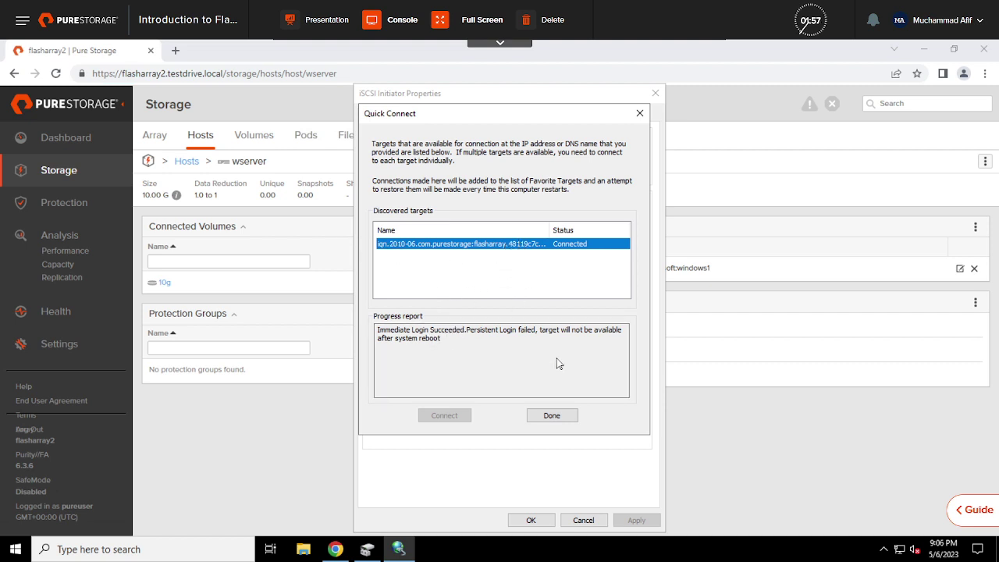
{"action": "left_click", "coordinate": [552, 415]}
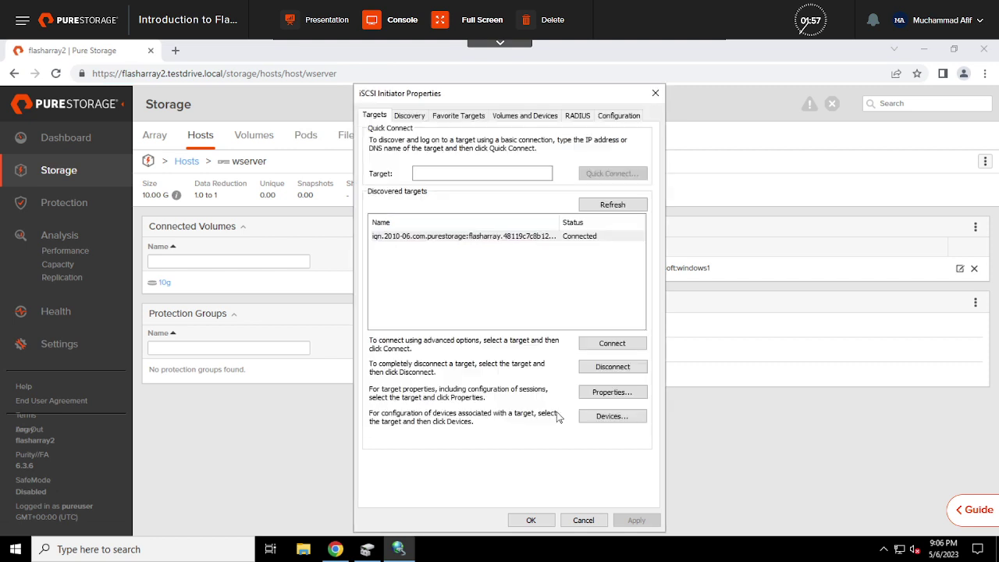
{"action": "left_click", "coordinate": [546, 521]}
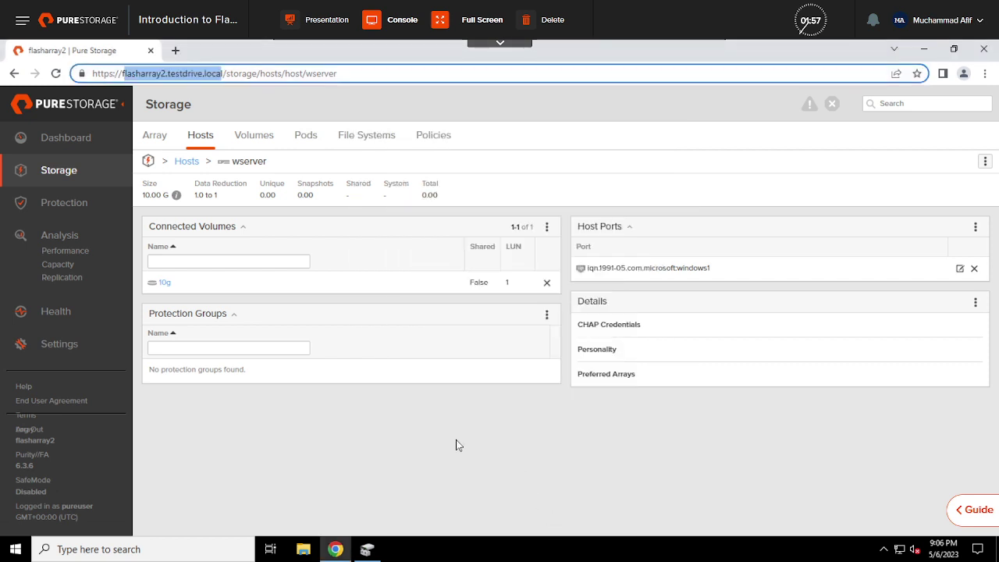
Switch to Disk Management and initialize Disk 1 with the MBR (Master Boot Record) partition style
{"action": "left_click", "coordinate": [377, 555]}
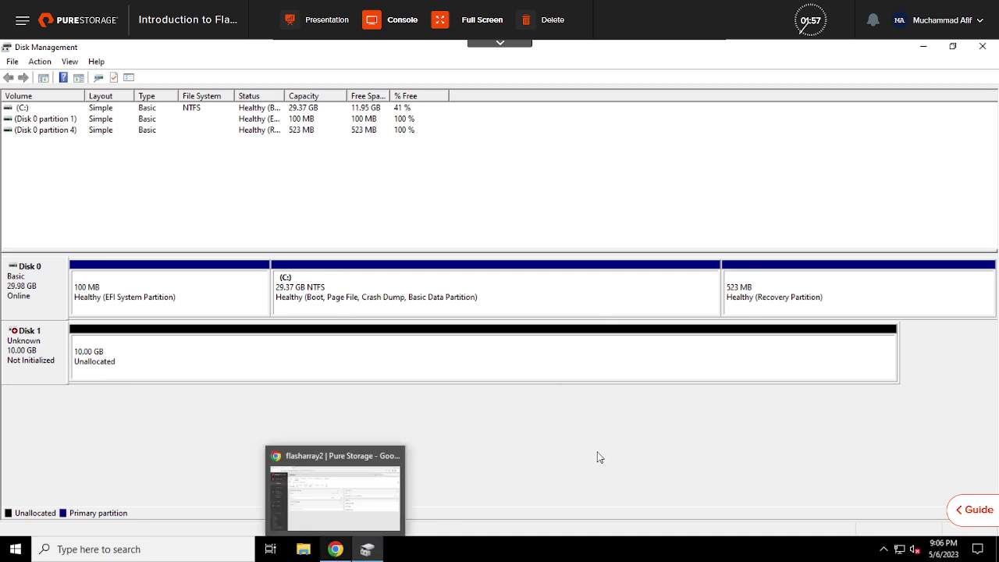
{"action": "right_click", "coordinate": [23, 352]}
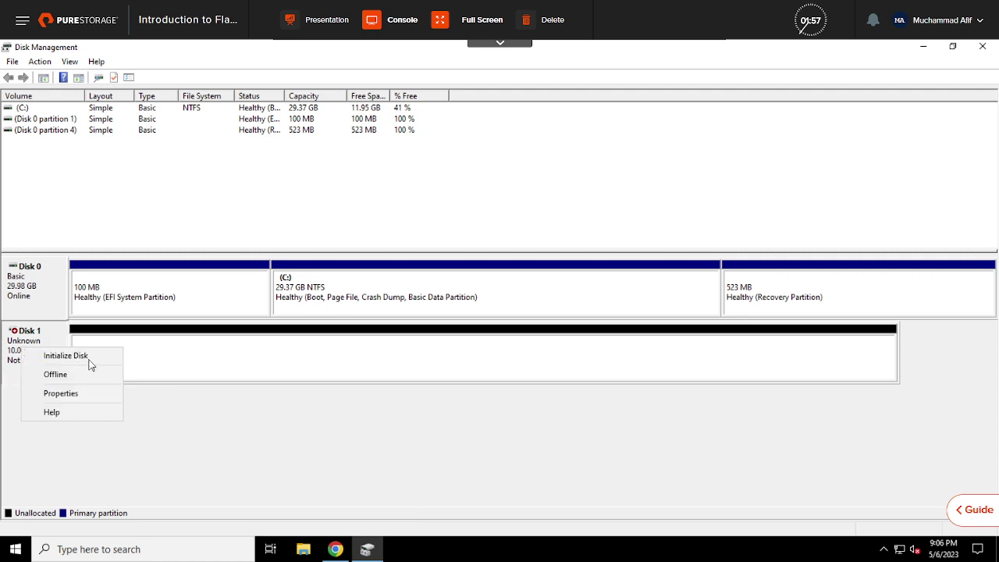
{"action": "left_click", "coordinate": [237, 468]}
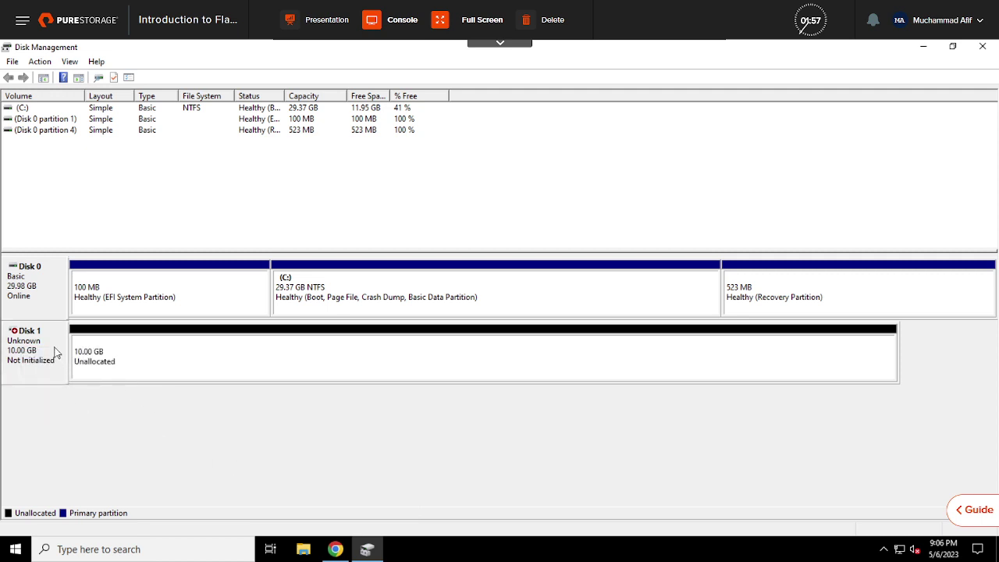
{"action": "right_click", "coordinate": [17, 331]}
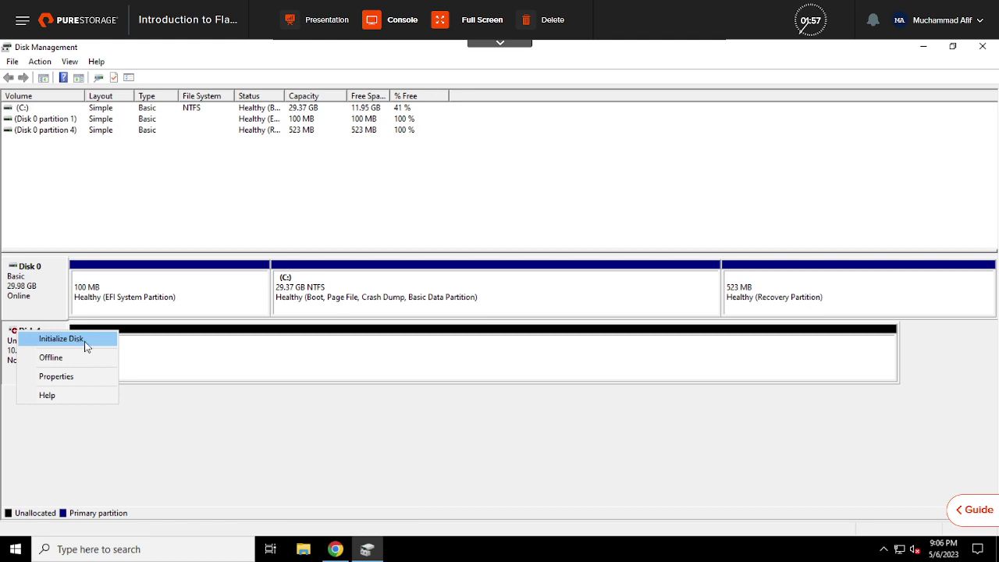
{"action": "left_click", "coordinate": [86, 346]}
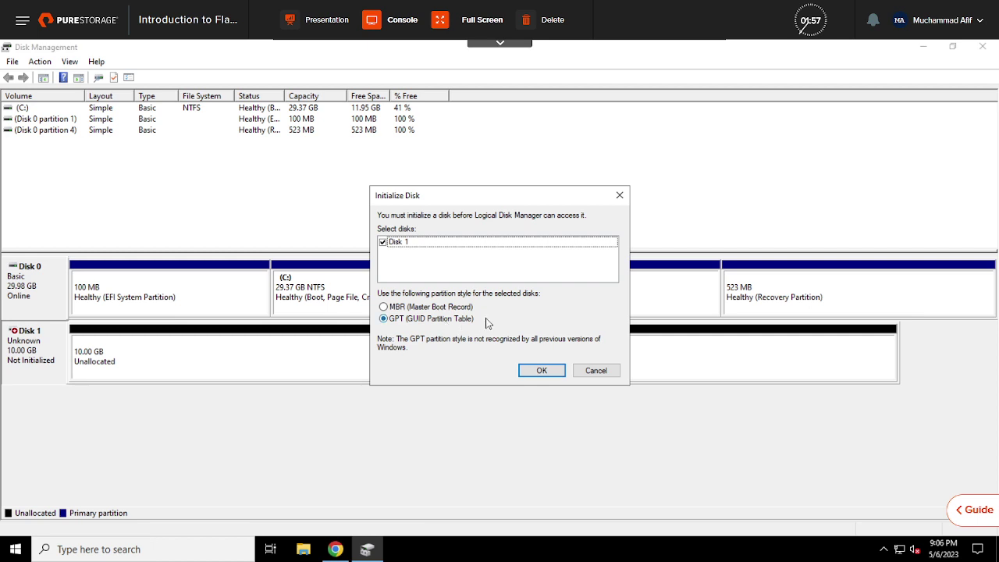
{"action": "left_click", "coordinate": [436, 310]}
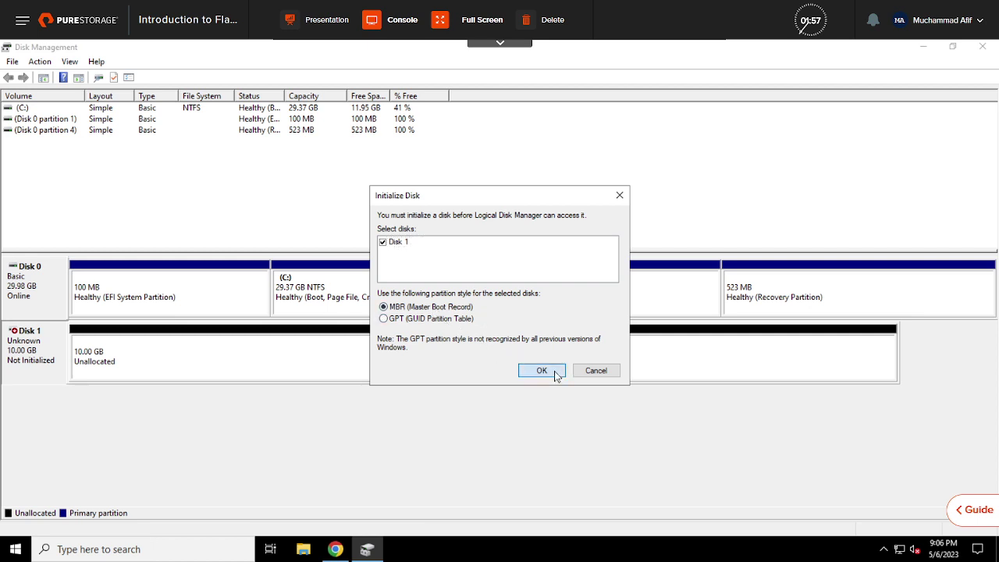
{"action": "left_click", "coordinate": [556, 372]}
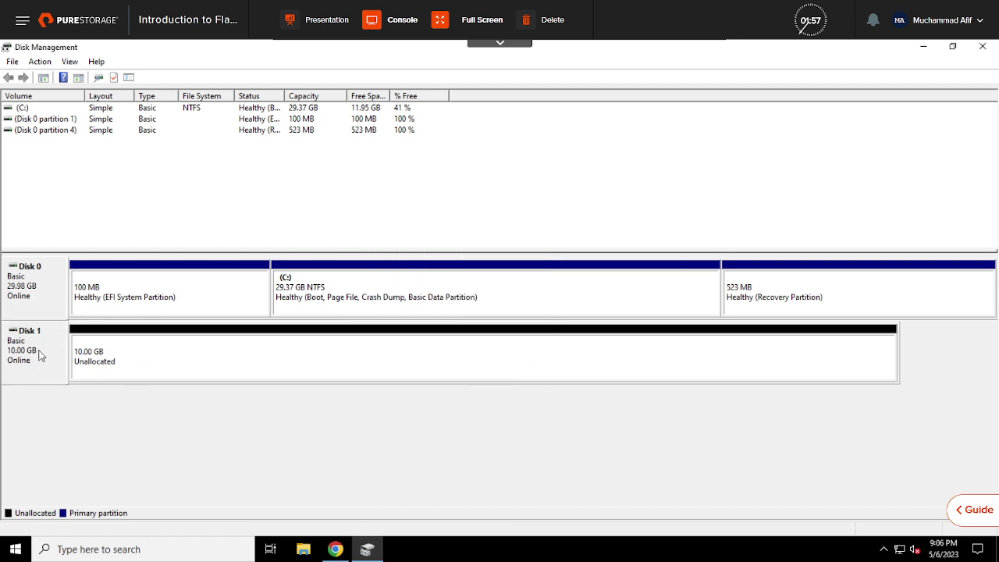
Create a 10237 MB simple volume on Disk 1 with drive letter D:, quick-formatted as NTFS and labelled New Volume
{"action": "right_click", "coordinate": [147, 350]}
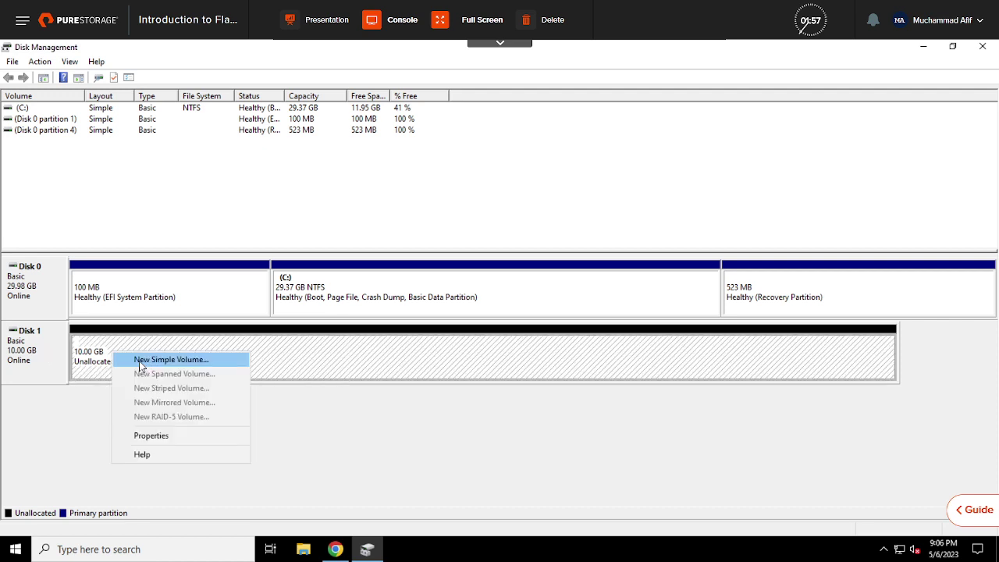
{"action": "left_click", "coordinate": [142, 360]}
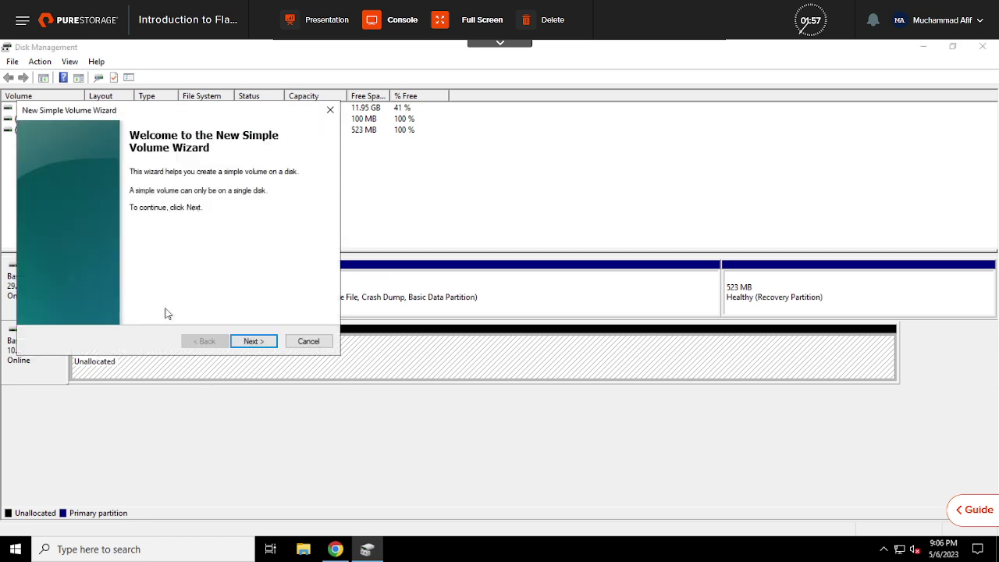
{"action": "left_click", "coordinate": [245, 345]}
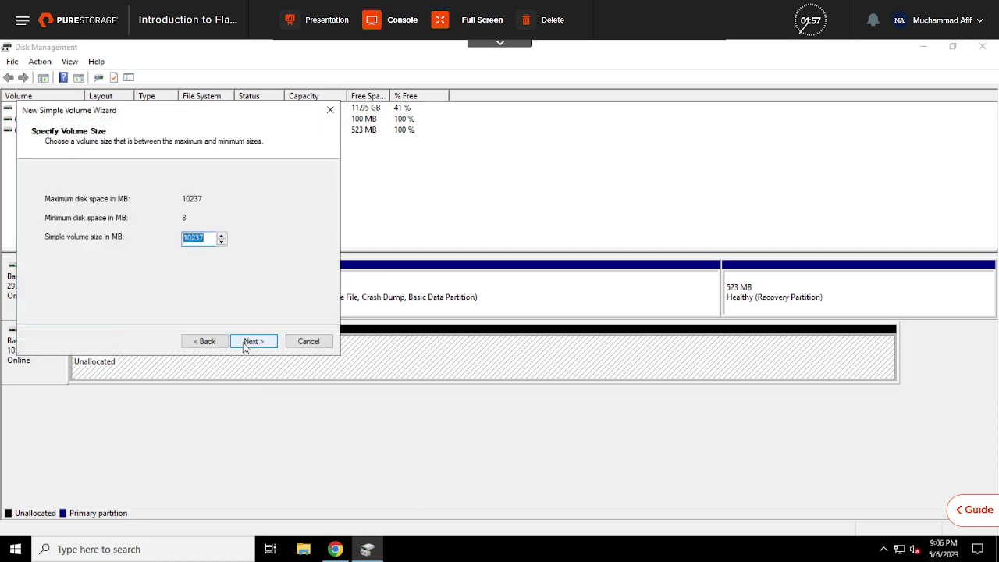
{"action": "left_click", "coordinate": [245, 345]}
{"action": "left_click", "coordinate": [245, 345]}
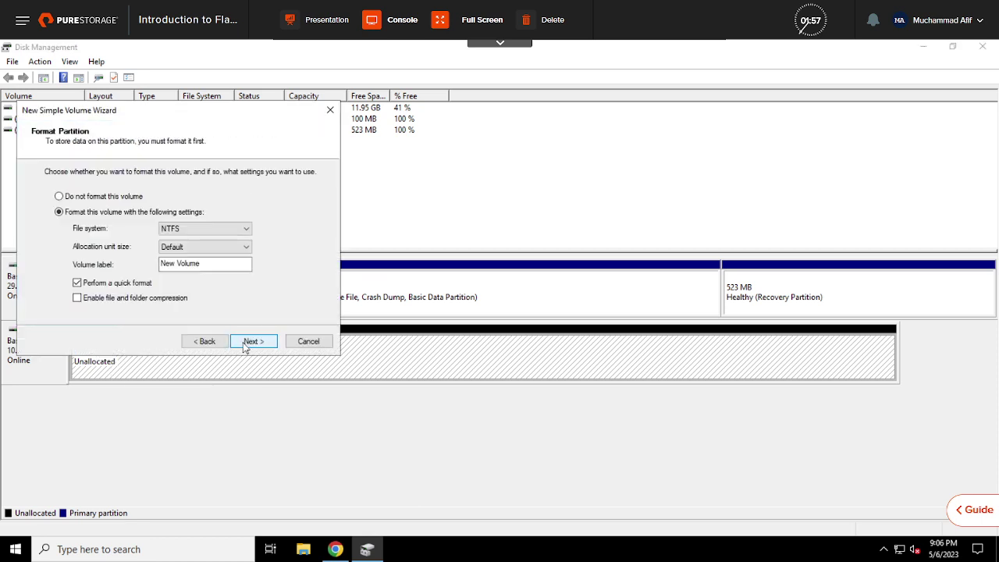
{"action": "left_click", "coordinate": [245, 345]}
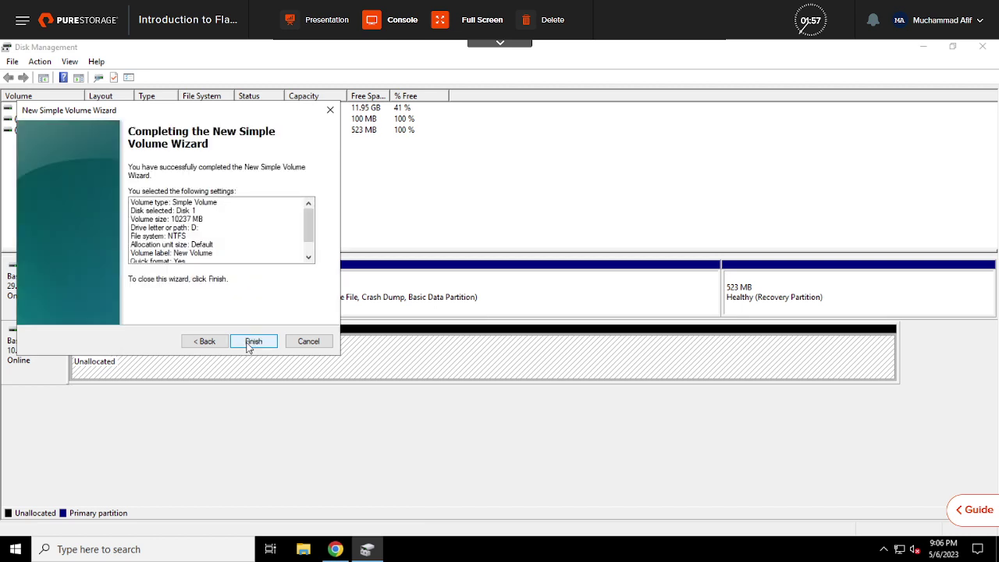
{"action": "left_click", "coordinate": [248, 344]}
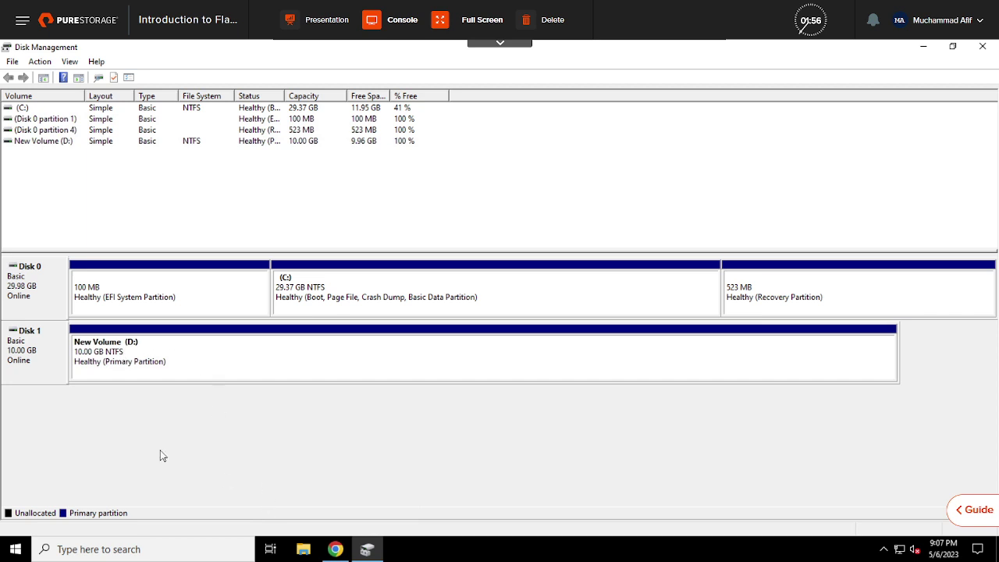
Switch to File Explorer, maximize its window and open the New Volume (D:) drive from This PC
{"action": "left_click", "coordinate": [302, 551]}
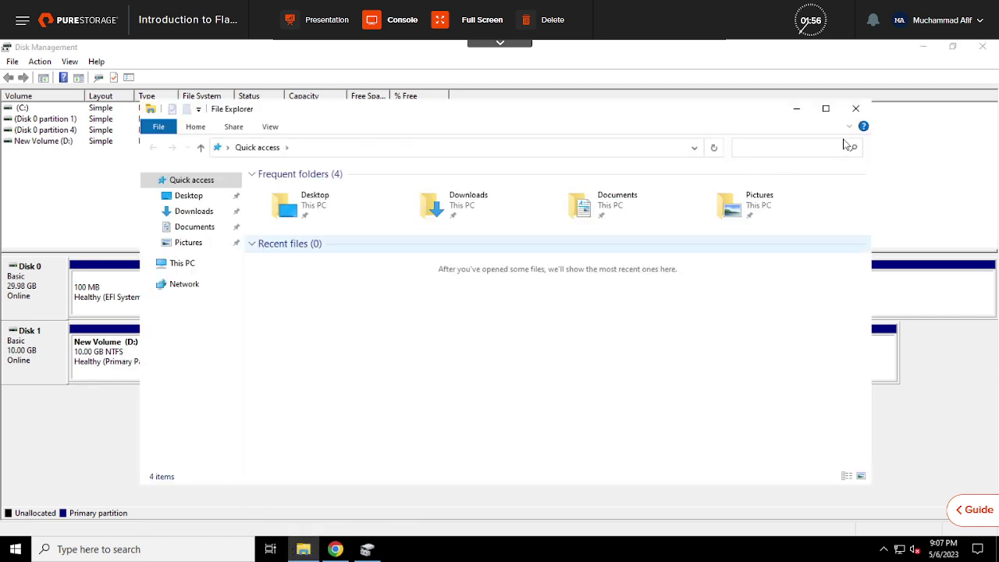
{"action": "left_click", "coordinate": [825, 108]}
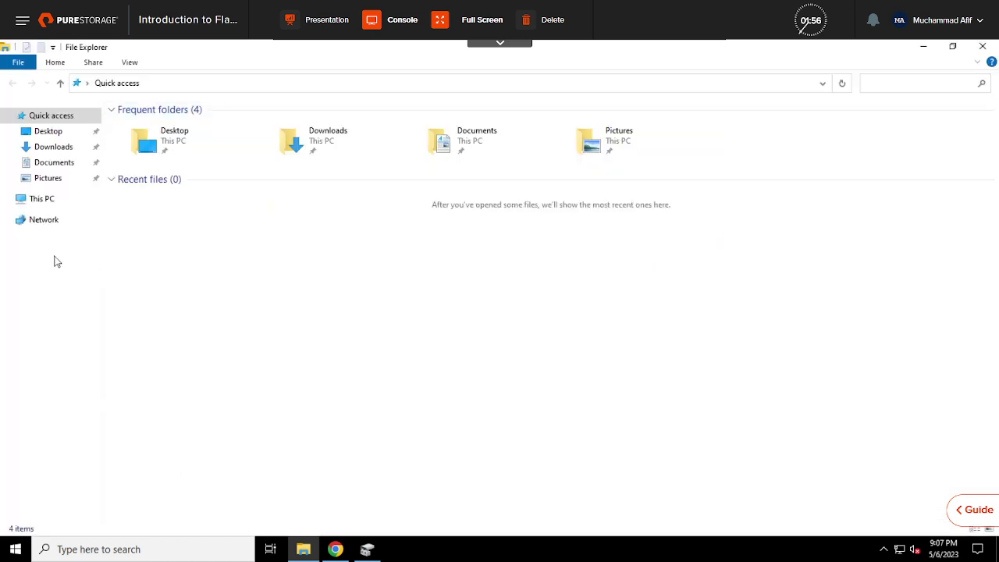
{"action": "left_click", "coordinate": [62, 202]}
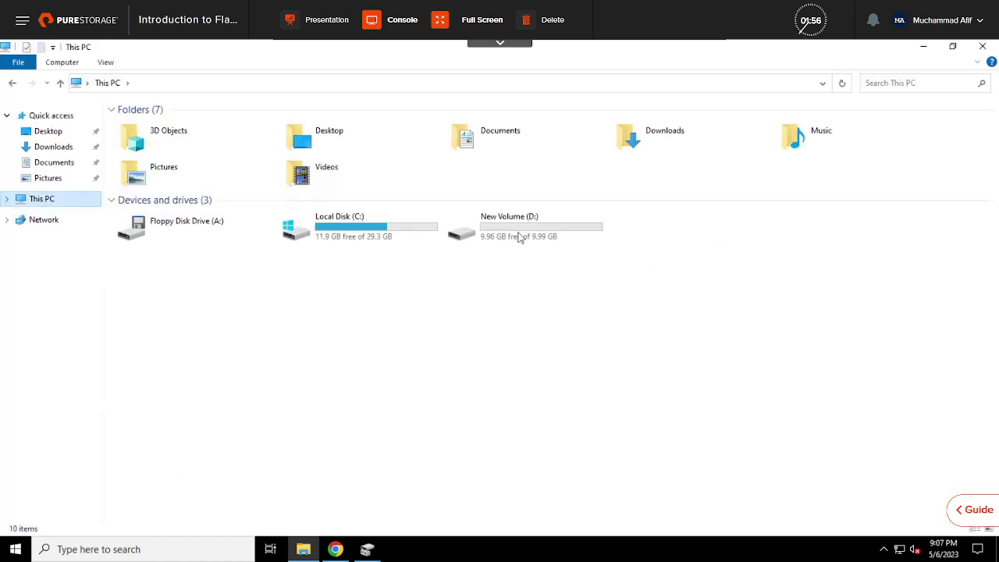
{"action": "double_click", "coordinate": [519, 236]}
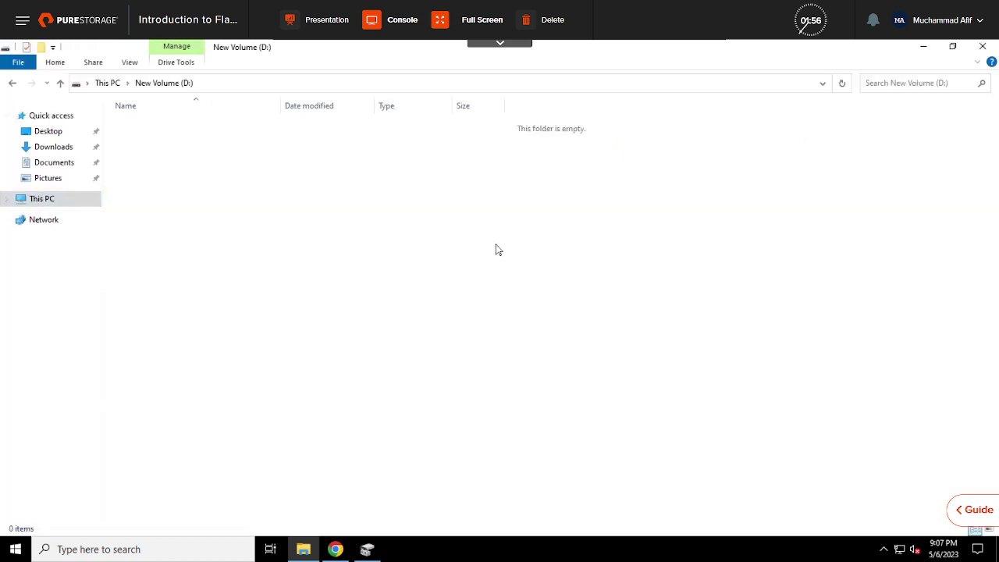
Create a text document named tes on New Volume (D:)
{"action": "right_click", "coordinate": [496, 249]}
{"action": "mouse_move", "coordinate": [593, 401]}
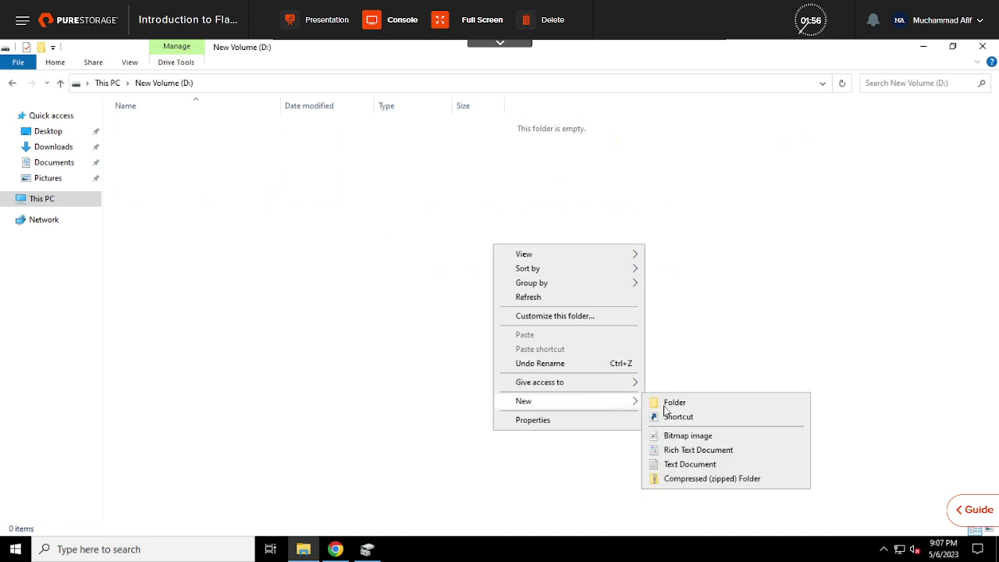
{"action": "left_click", "coordinate": [691, 465]}
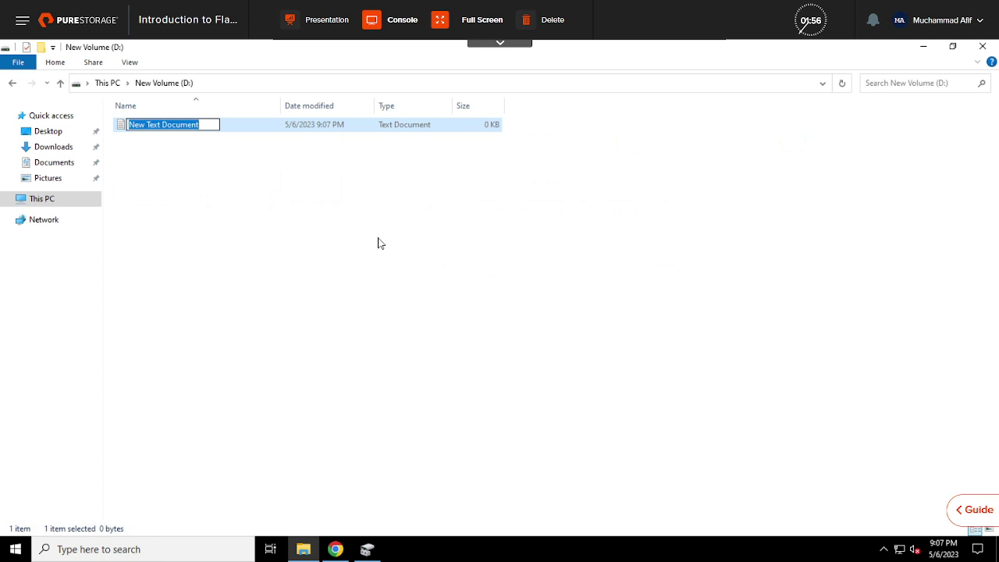
{"action": "type", "text": "tes"}
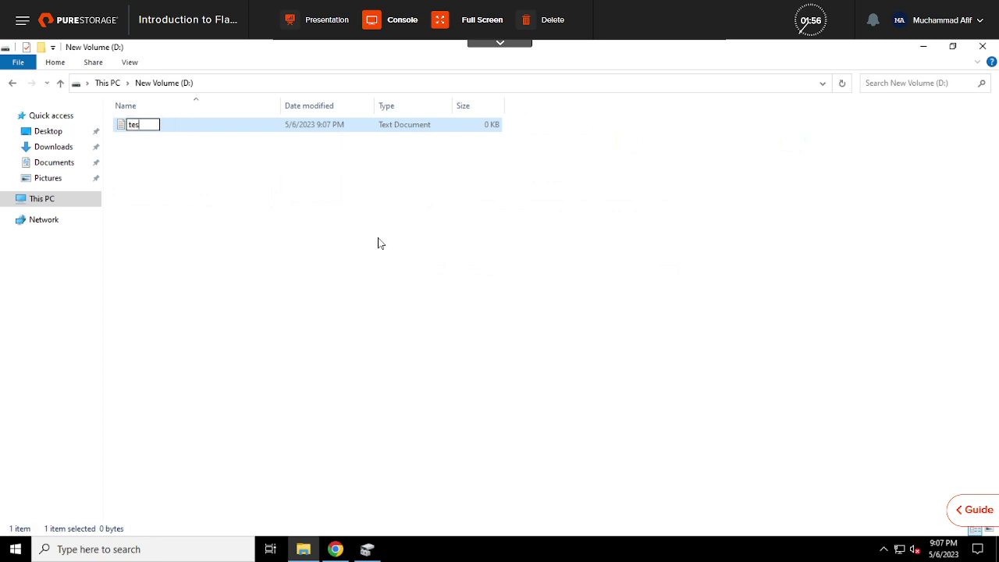
{"action": "key", "text": "Return"}
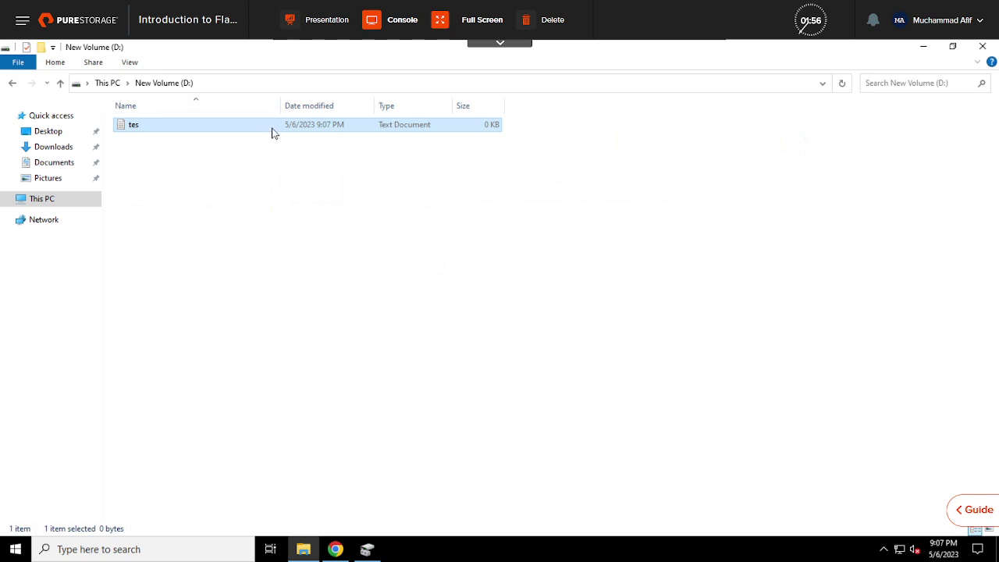
Open the tes text document in Notepad, enter the text "tes", save it and close Notepad
{"action": "double_click", "coordinate": [199, 129]}
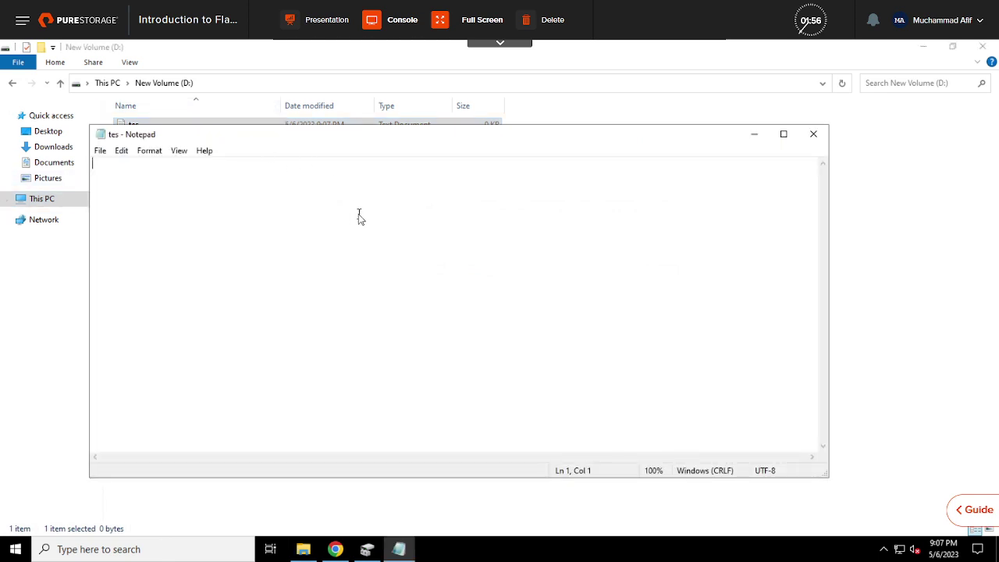
{"action": "type", "text": "tes"}
{"action": "key", "text": "ctrl+s"}
{"action": "left_click", "coordinate": [814, 134]}
Create a folder with the default name New folder on New Volume (D:) and return to This PC
{"action": "right_click", "coordinate": [452, 210]}
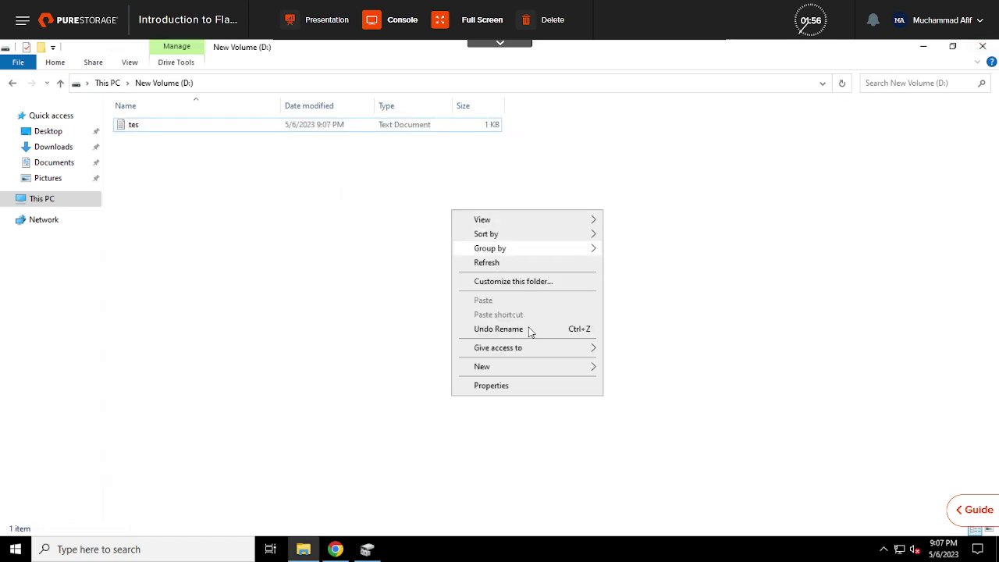
{"action": "mouse_move", "coordinate": [553, 367]}
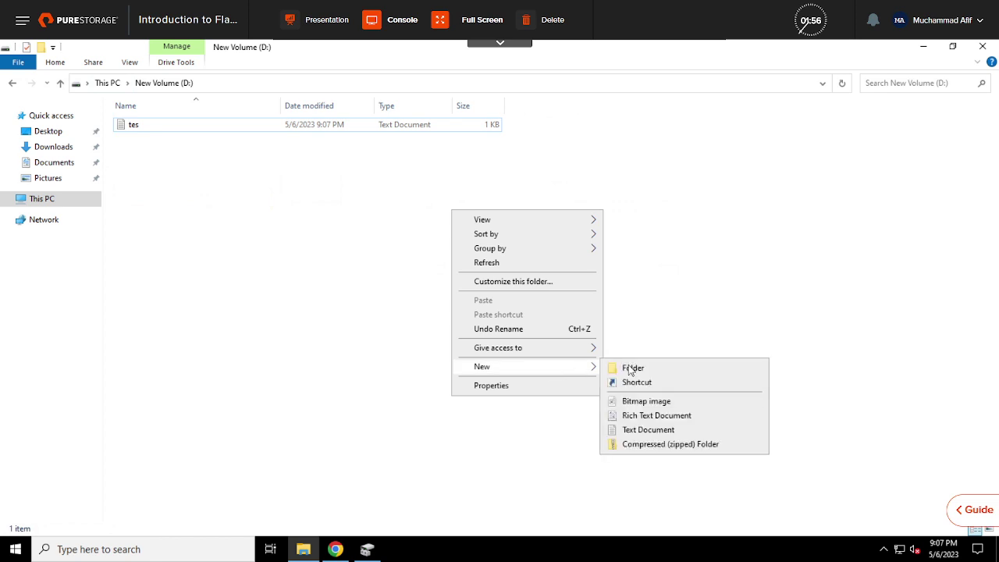
{"action": "left_click", "coordinate": [632, 368]}
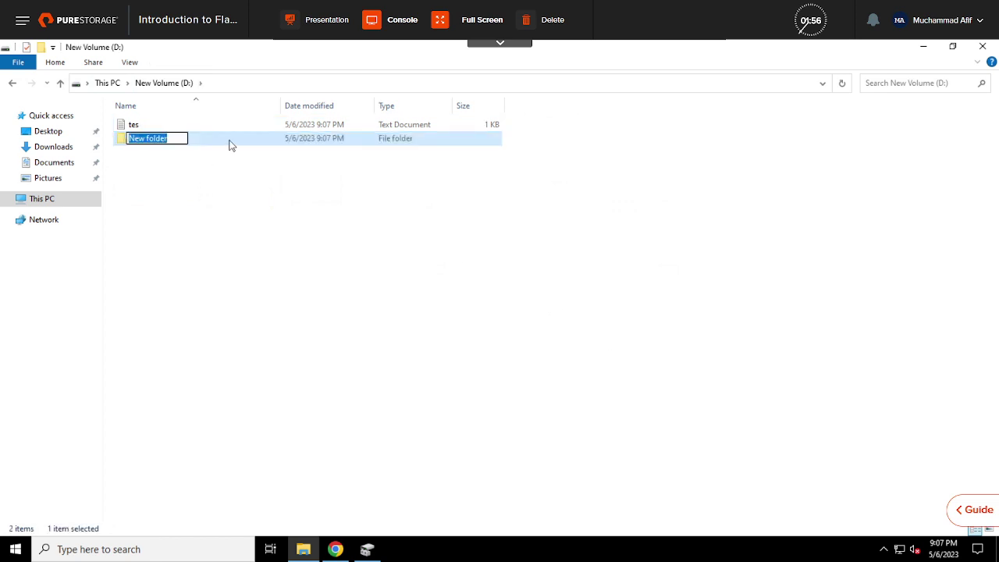
{"action": "key", "text": "Return"}
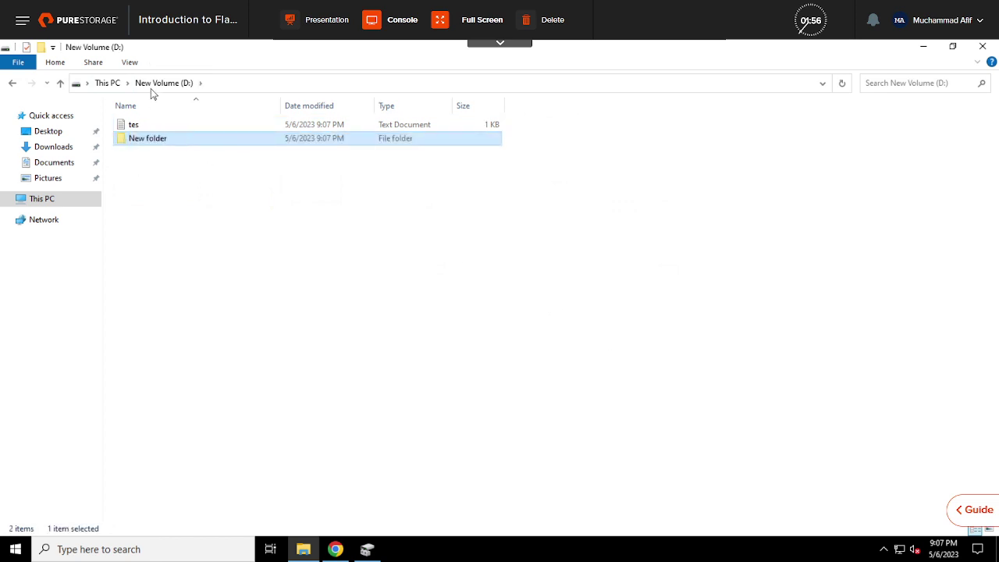
{"action": "left_click", "coordinate": [110, 86]}
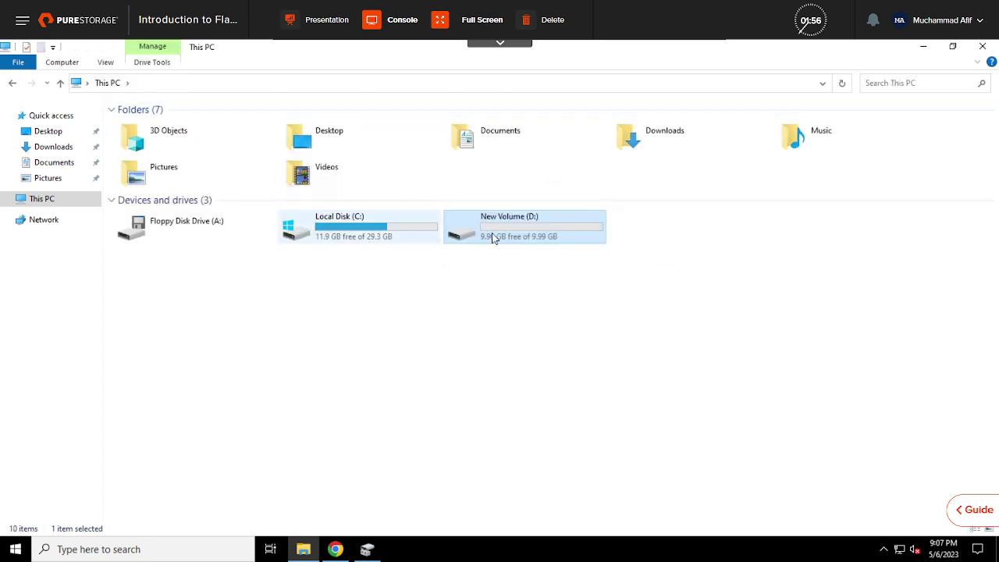
{"action": "left_click", "coordinate": [489, 24]}
{"action": "left_click", "coordinate": [690, 546]}
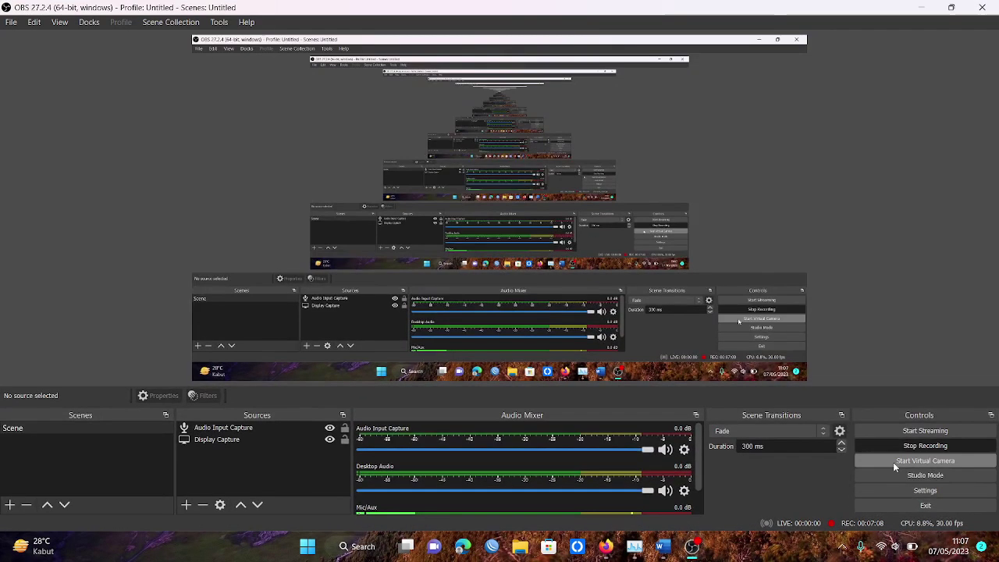